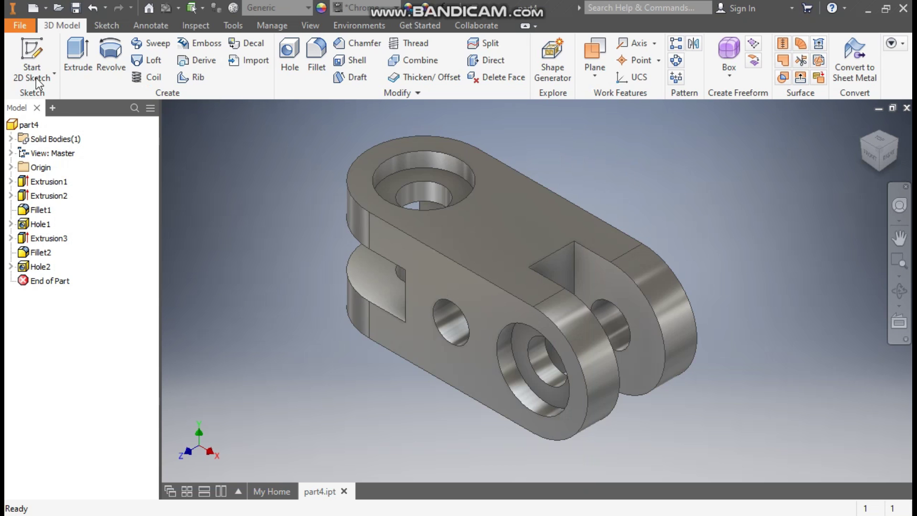
Create a new part from the millimetre template and start a sketch on the XY plane.
left_click(34, 7)
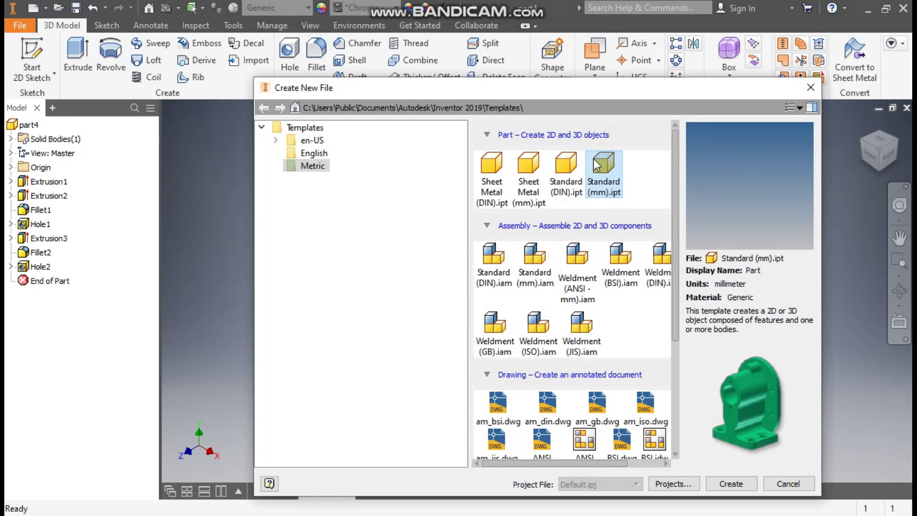
left_click(722, 485)
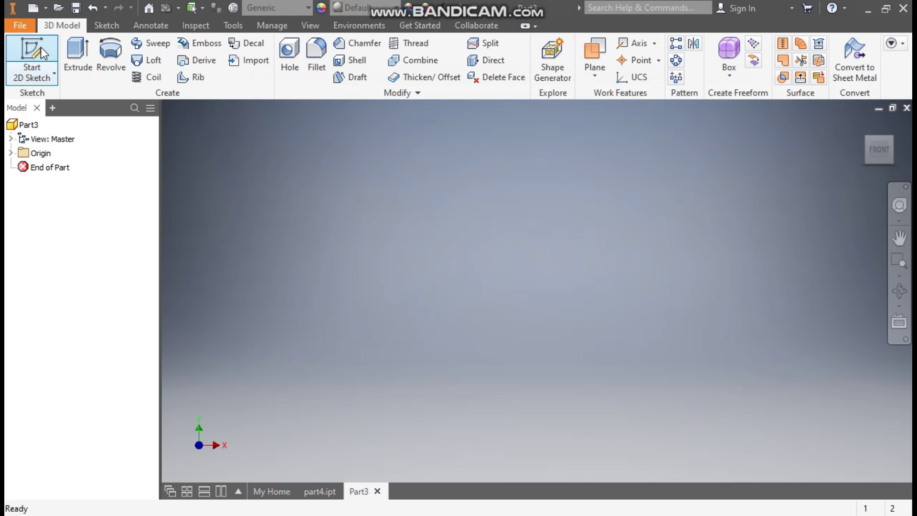
left_click(41, 47)
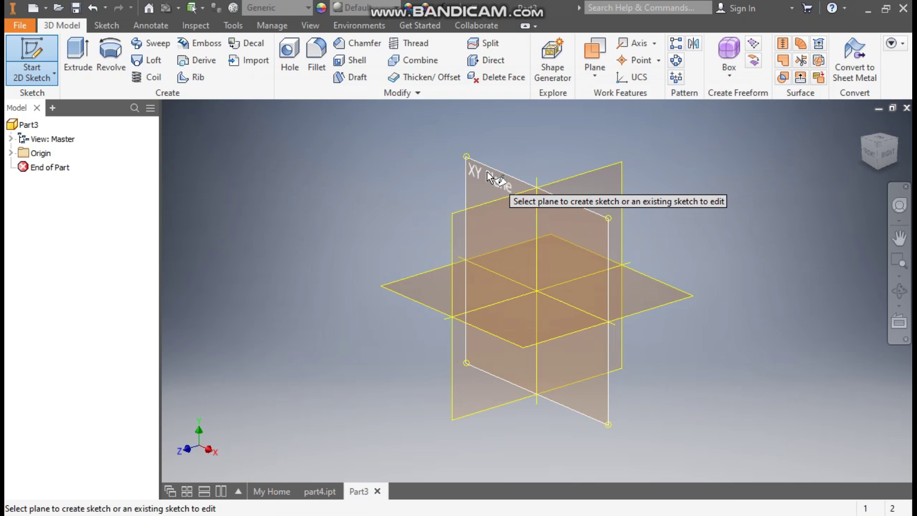
left_click(486, 171)
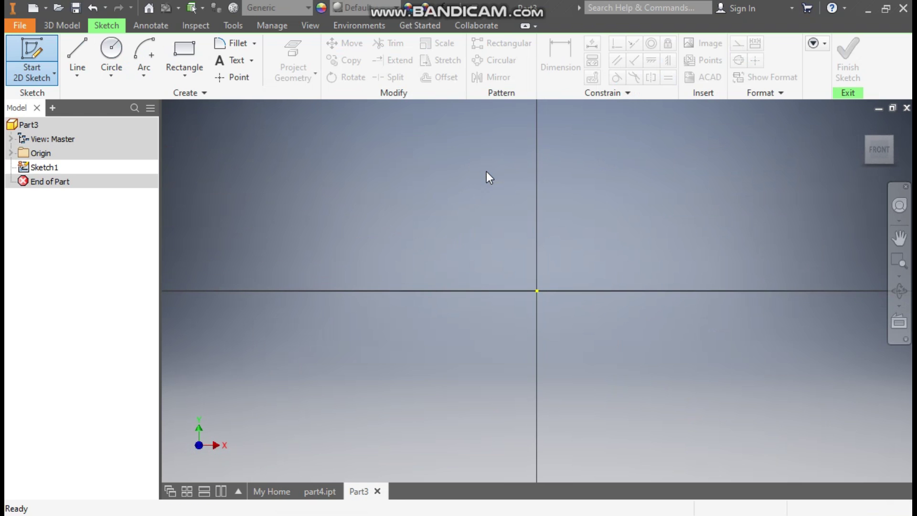
Draw a centre-point rectangle centred on the sketch origin.
mouse_move(856, 153)
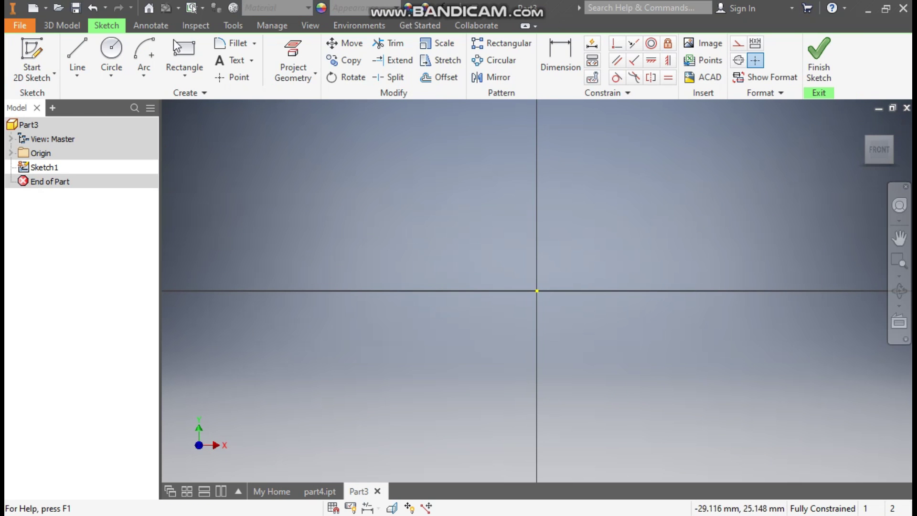
left_click(191, 68)
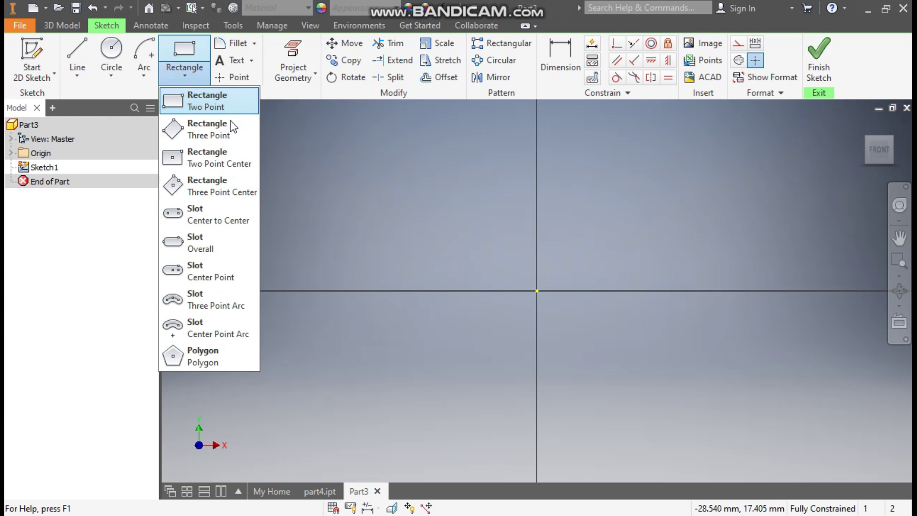
left_click(205, 162)
left_click(537, 290)
left_click(723, 171)
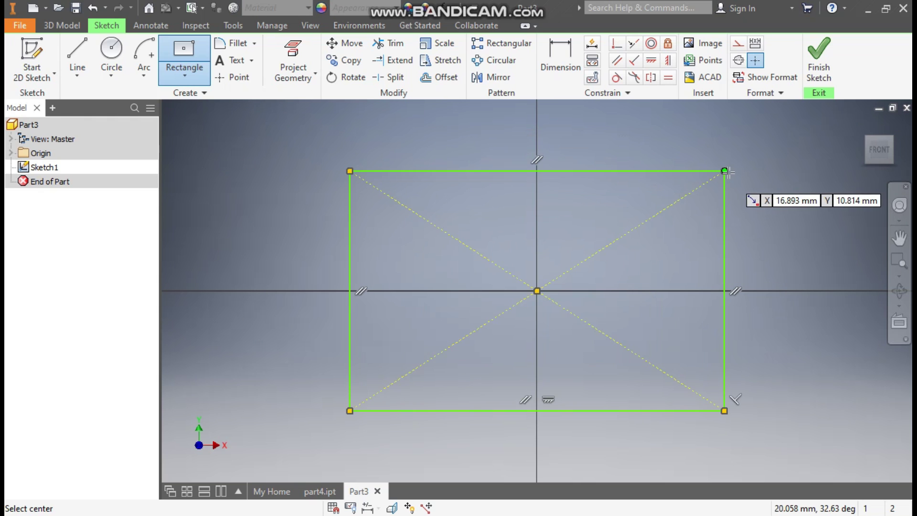
Dimension the rectangle 150 mm wide and 60 mm tall, then finish the sketch.
left_click(567, 75)
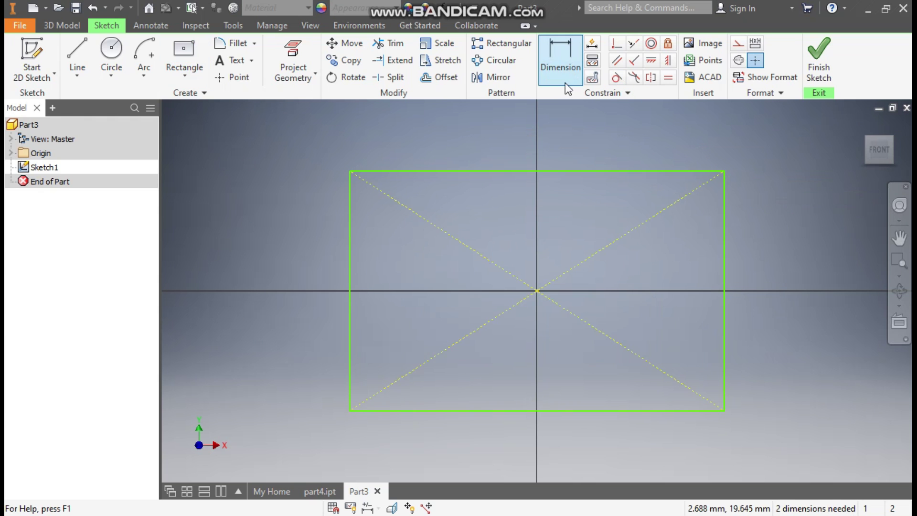
left_click(559, 171)
left_click(560, 205)
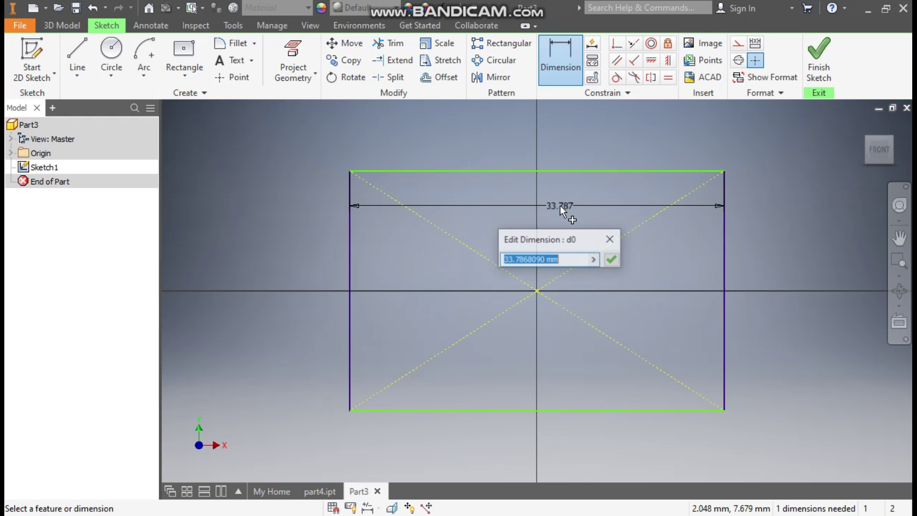
type("150")
key("Return")
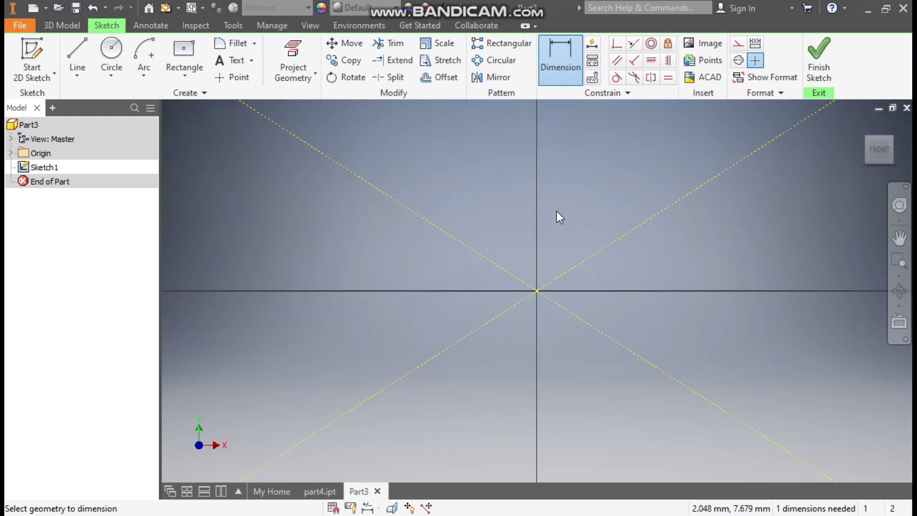
scroll(509, 295, "down", 5)
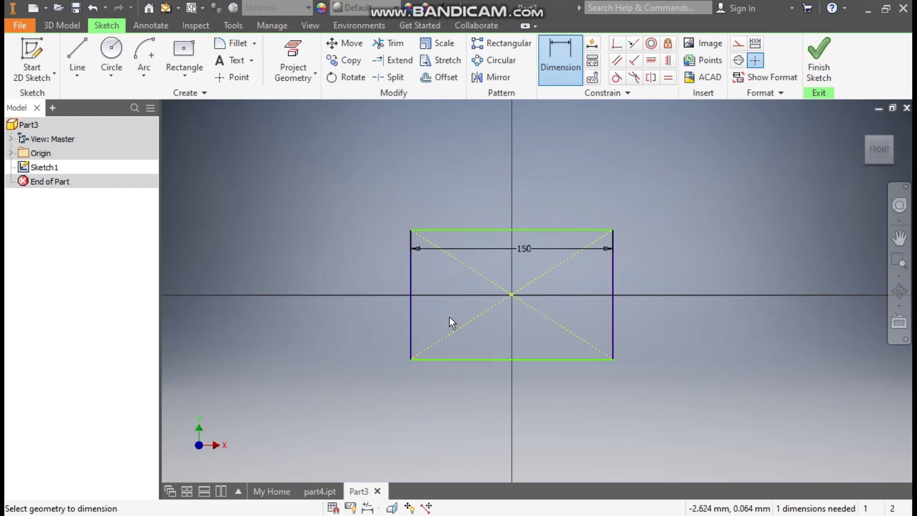
left_click(410, 306)
left_click(376, 309)
type("6")
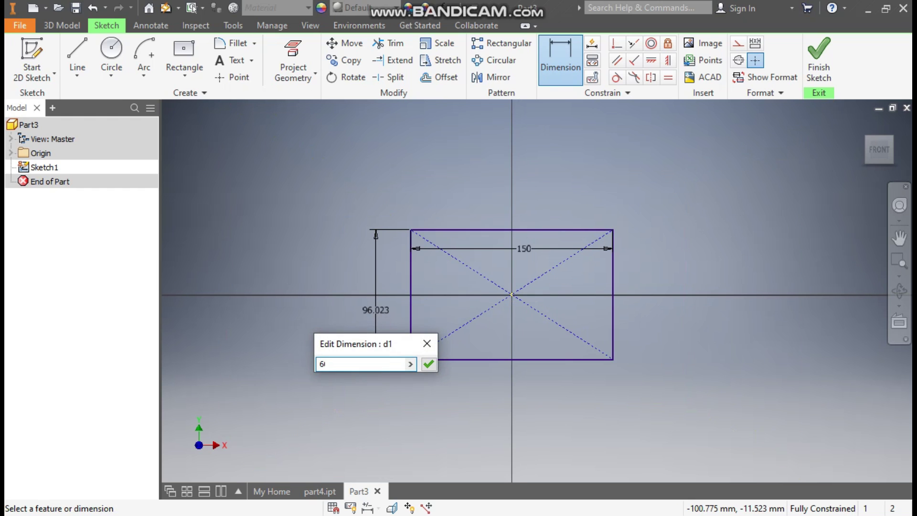
key("Return")
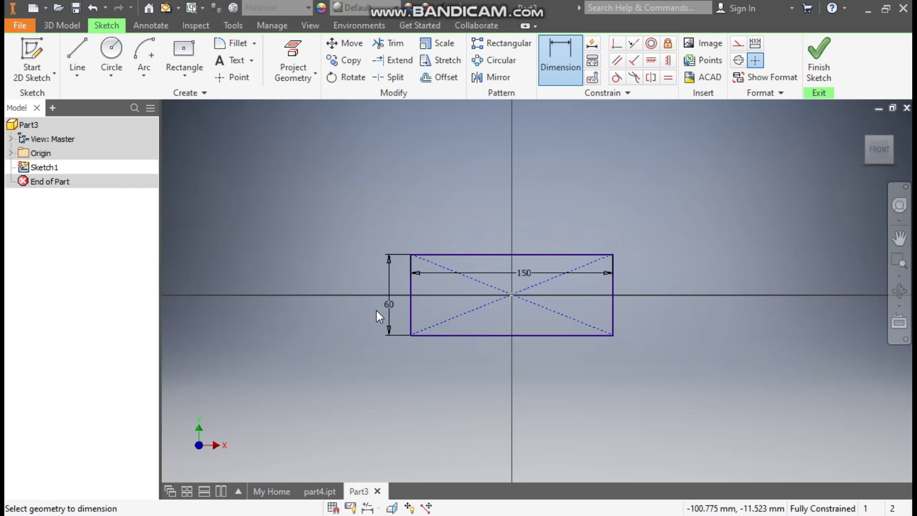
left_click(819, 57)
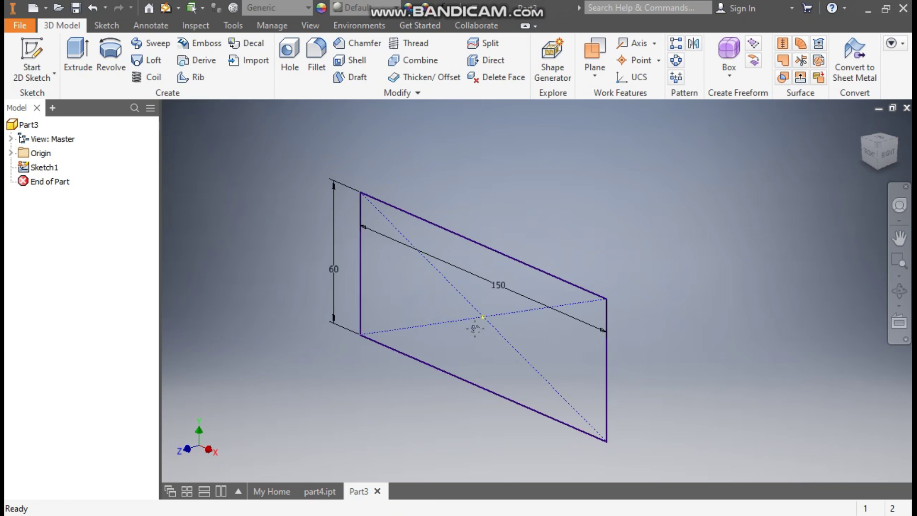
Extrude the 150 × 60 rectangle symmetrically to a 60 mm distance.
left_click(78, 49)
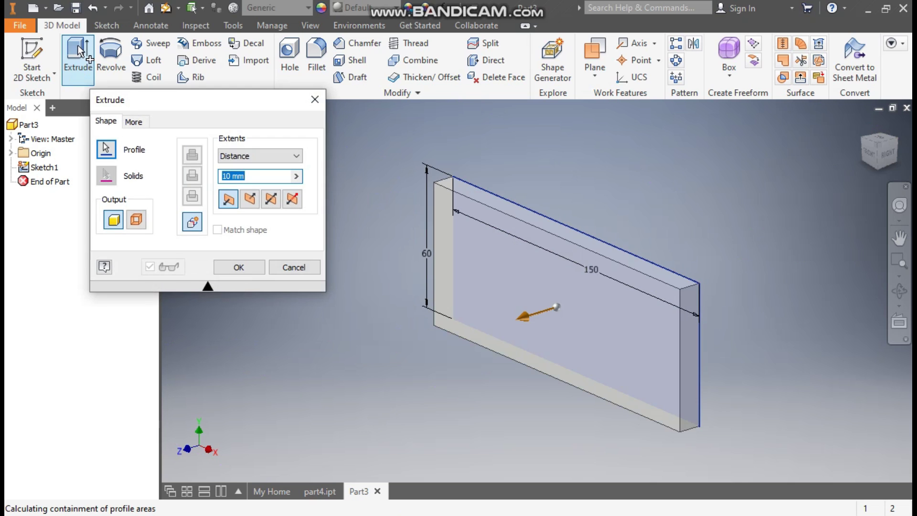
left_click(271, 201)
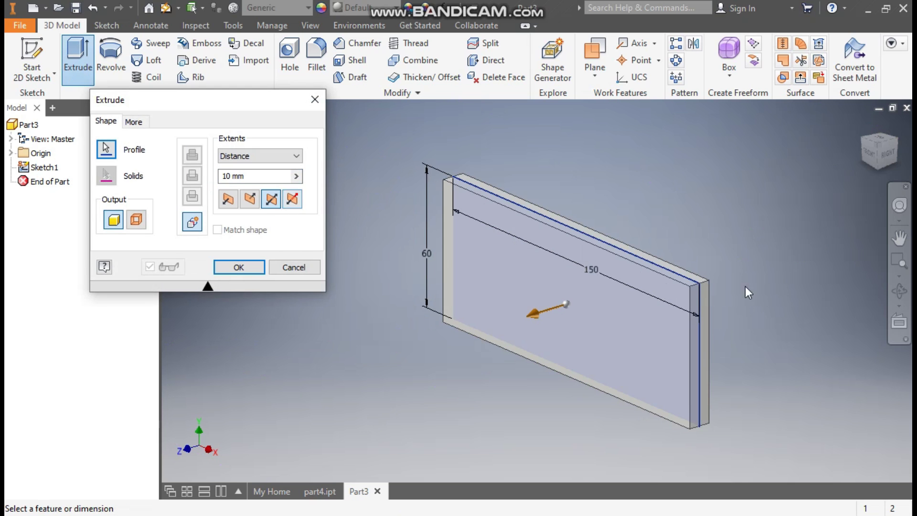
left_click(258, 176)
type("60")
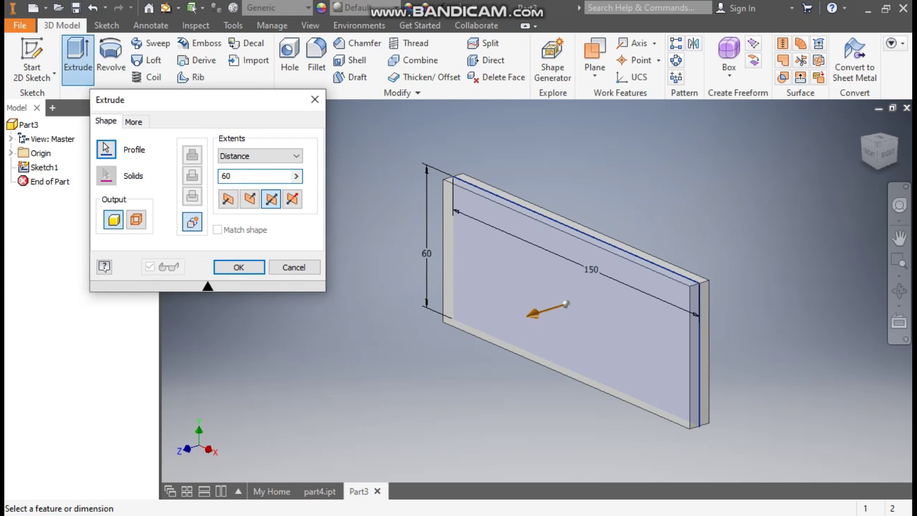
left_click(227, 268)
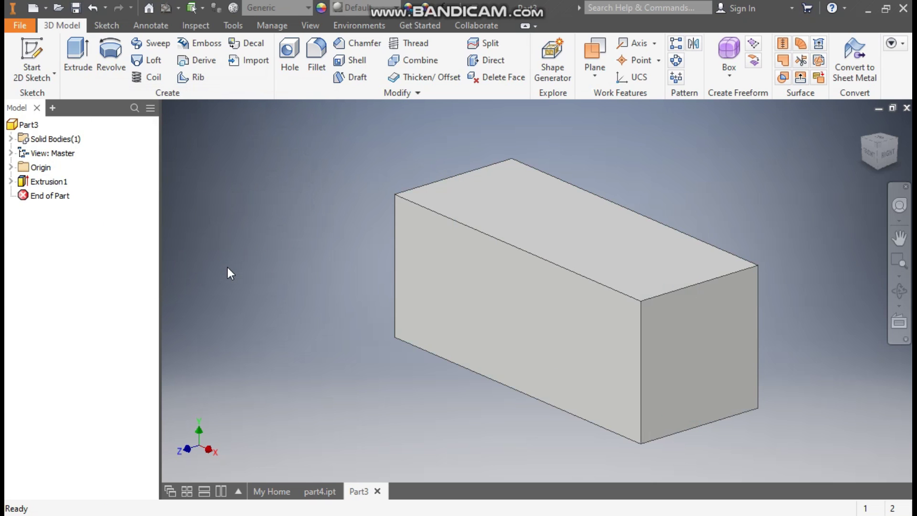
Start a sketch on the block's front face and draw a two-corner rectangle from its left edge.
left_click(424, 268)
left_click(525, 258)
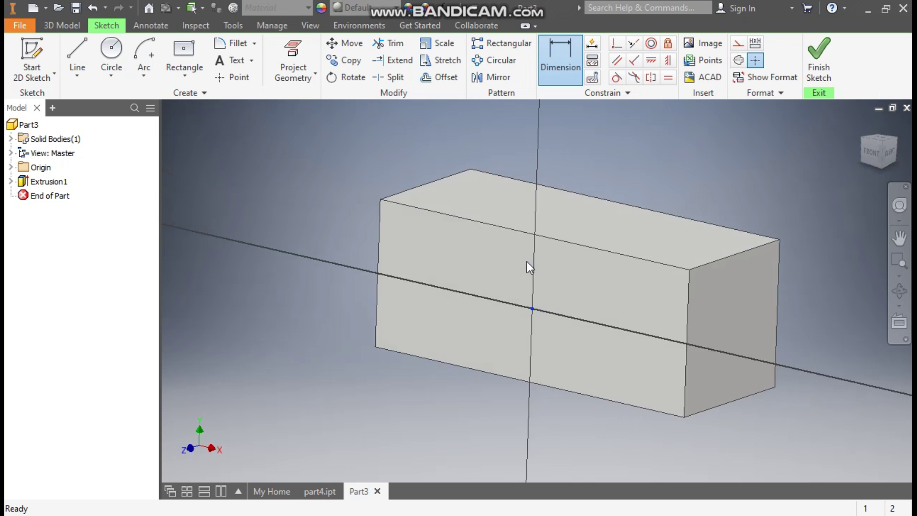
left_click(185, 68)
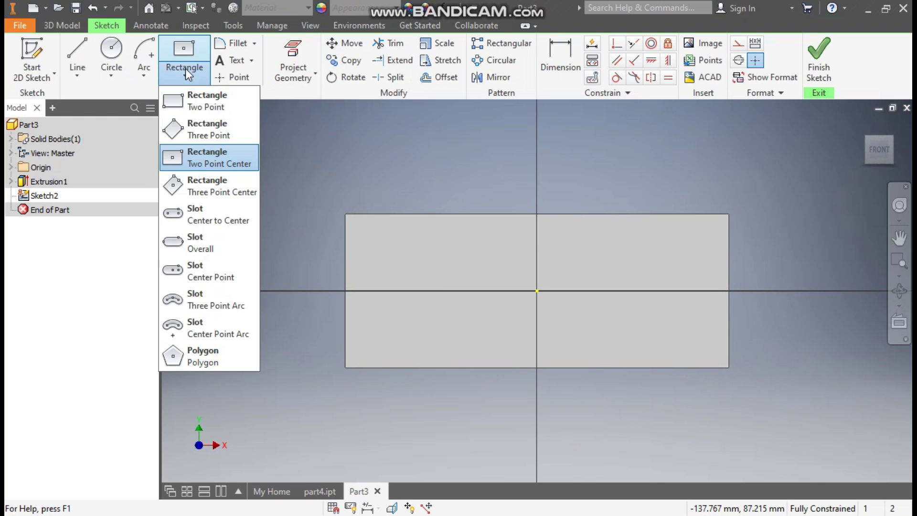
left_click(194, 102)
left_click(347, 256)
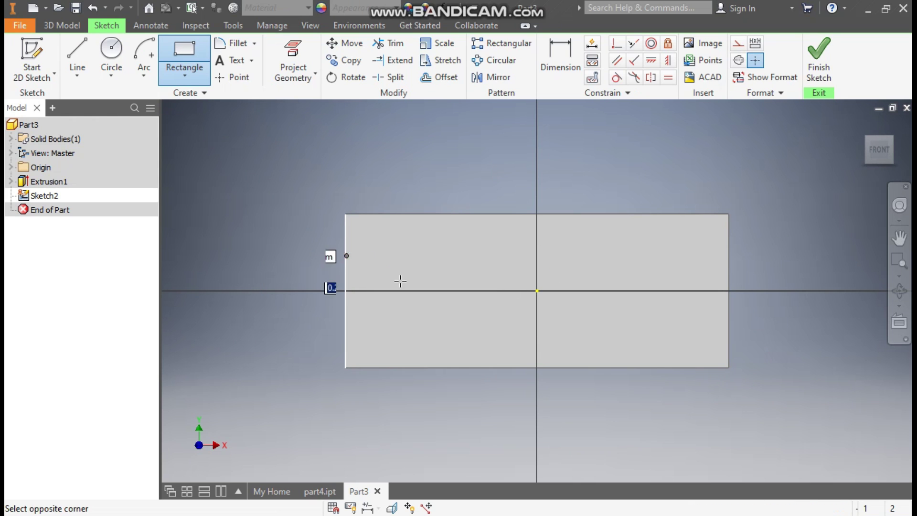
left_click(471, 336)
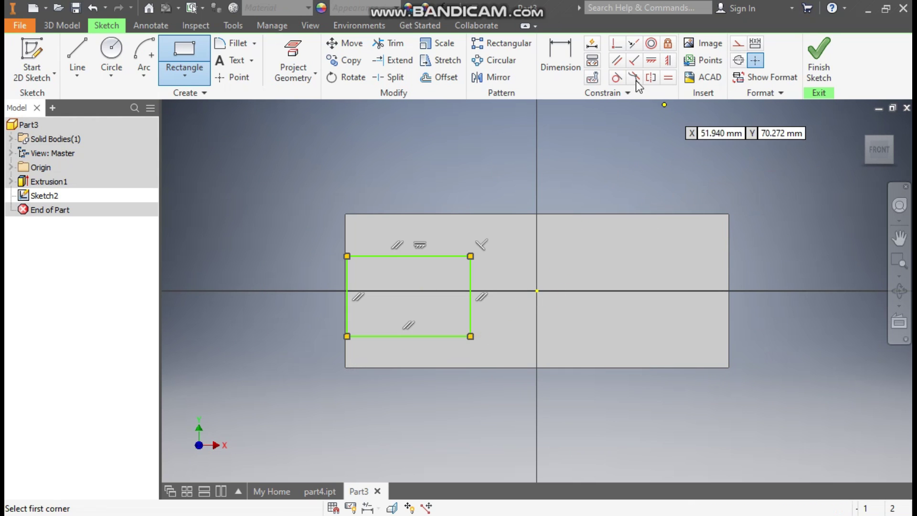
Dimension the rectangle's right edge 25 mm from the vertical axis.
left_click(565, 60)
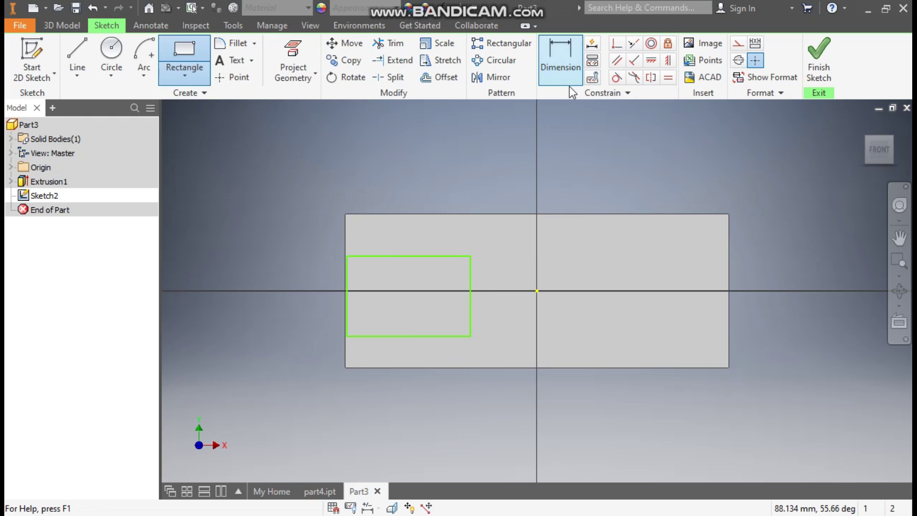
left_click(536, 306)
left_click(471, 306)
left_click(497, 263)
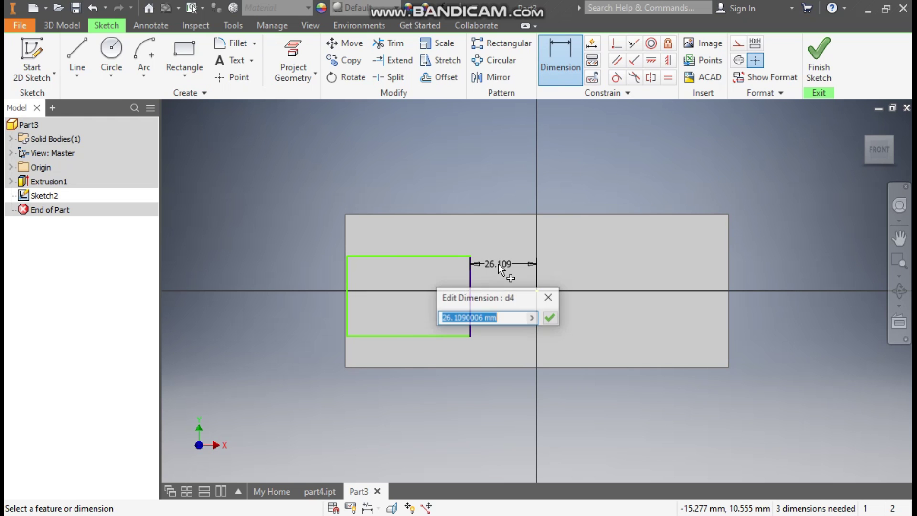
type("25")
key("Return")
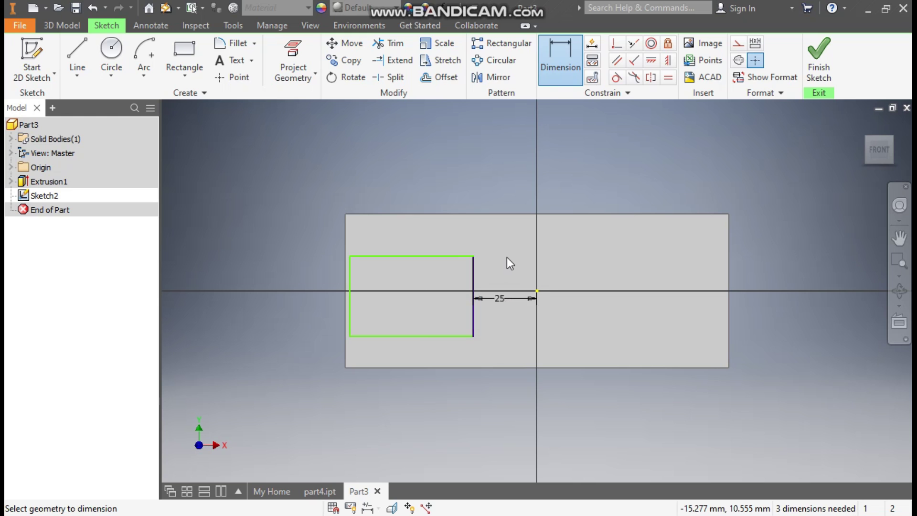
Align the rectangle's left-edge midpoint horizontally with the origin and set its height to 25 mm.
left_click(616, 44)
left_click(350, 296)
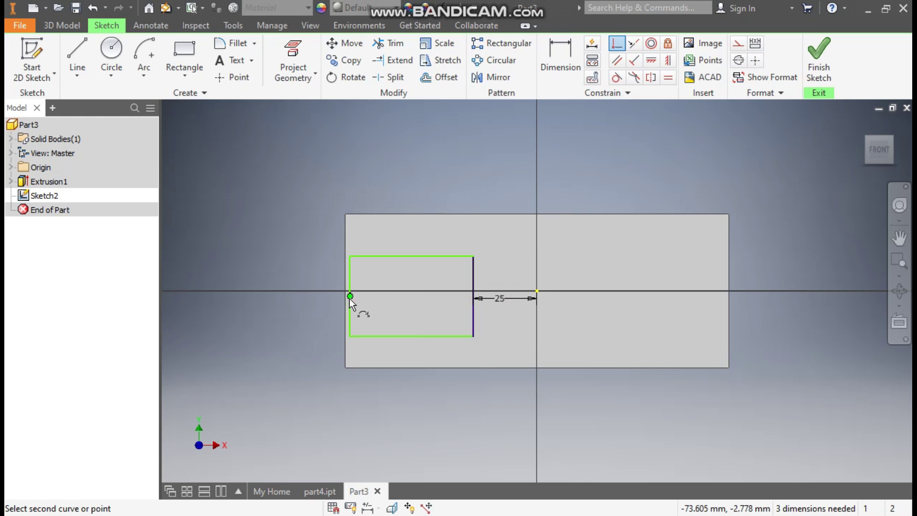
left_click(347, 293)
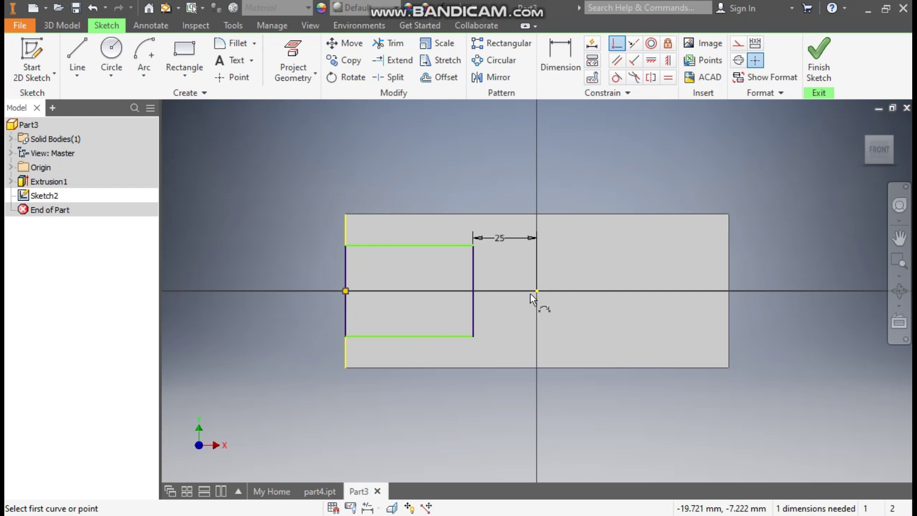
left_click(563, 53)
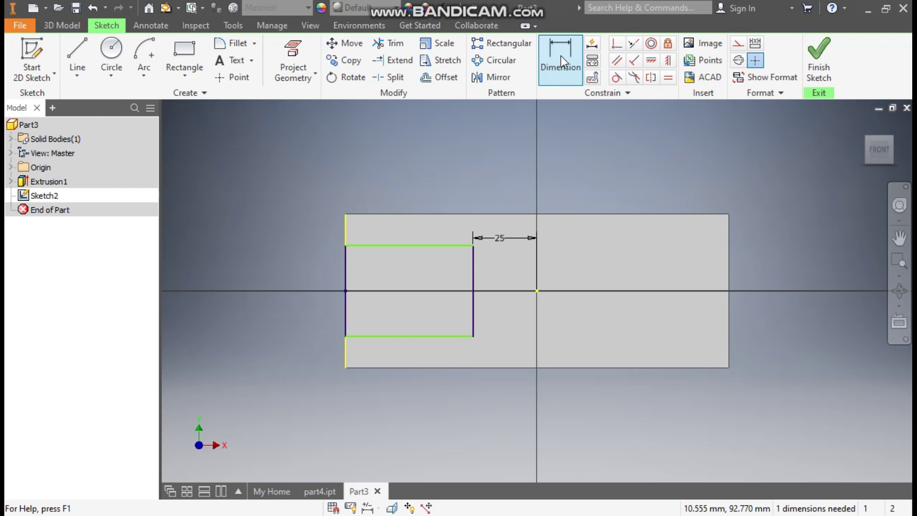
left_click(419, 245)
left_click(417, 335)
left_click(305, 300)
type("25")
key("Return")
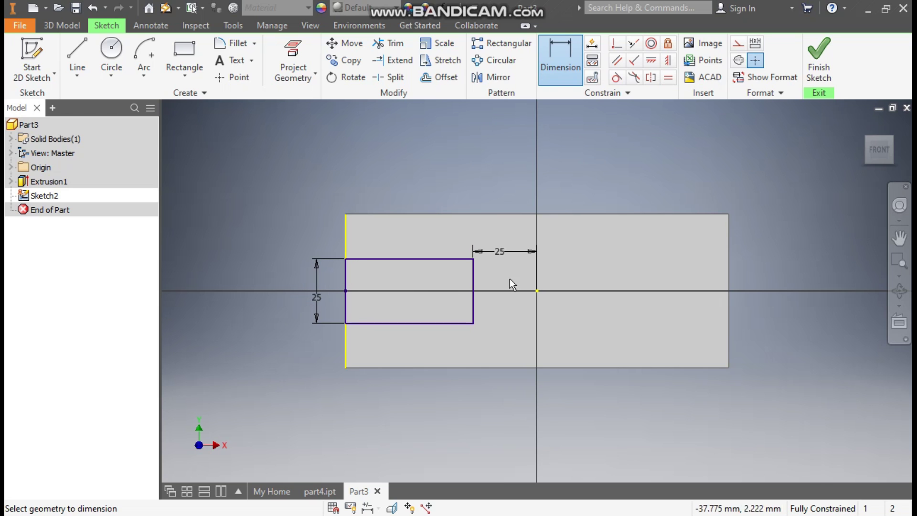
Draw a 20 mm circle at the origin and finish the sketch.
left_click(109, 54)
left_click(536, 290)
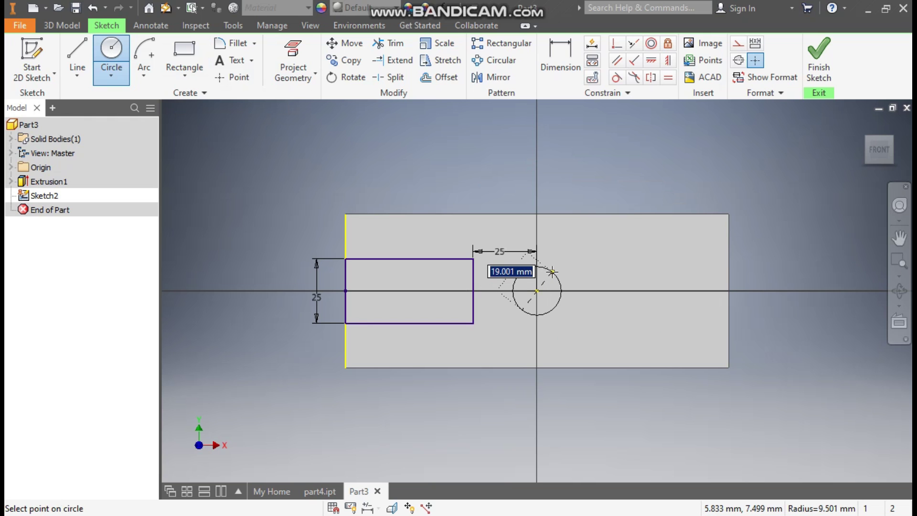
type("20")
key("Return")
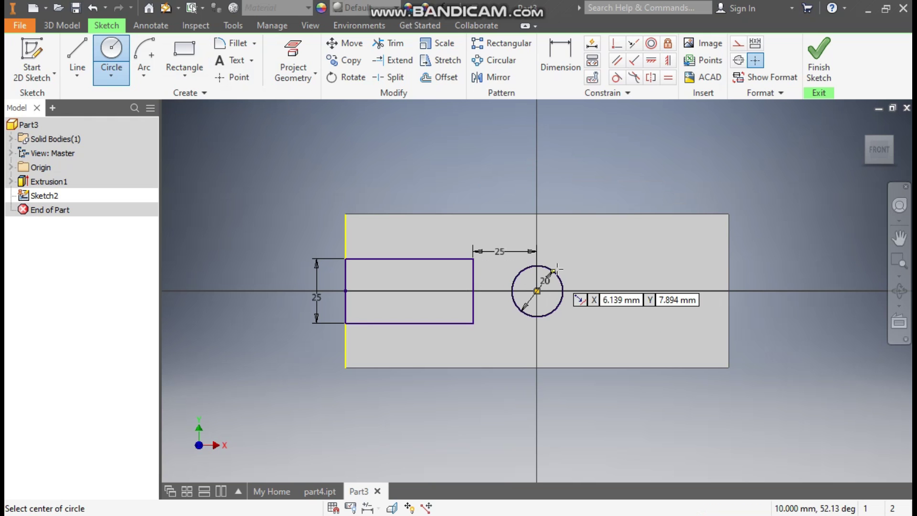
left_click(818, 58)
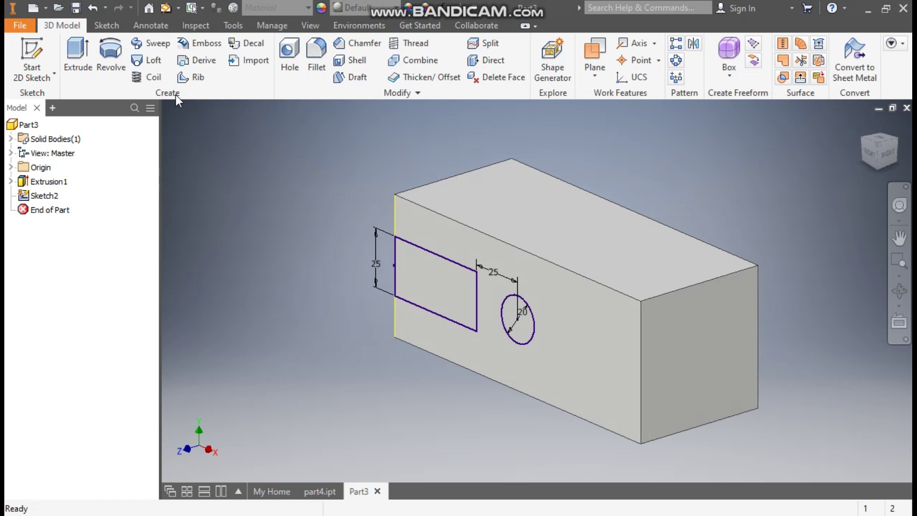
left_click(73, 56)
Cut the rectangle and circle profiles through the whole block with extent All.
left_click_drag(578, 209, 329, 377)
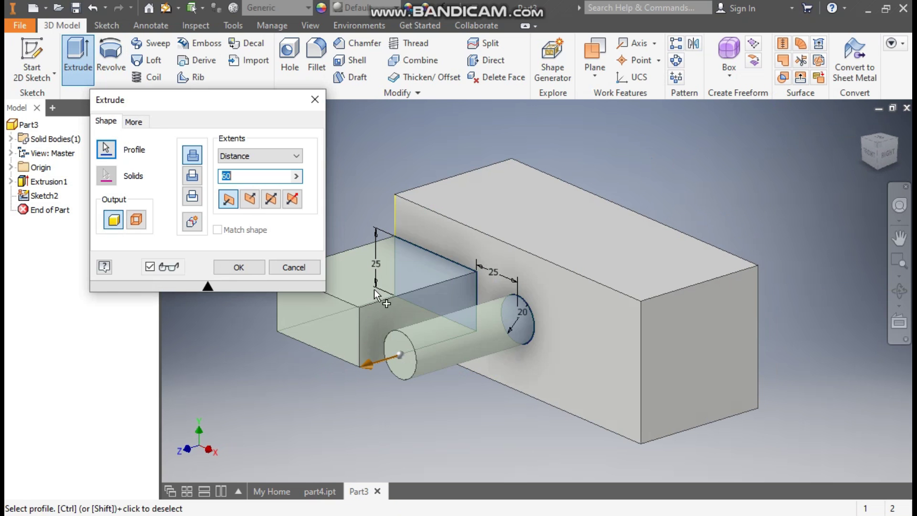
left_click(249, 199)
left_click(262, 155)
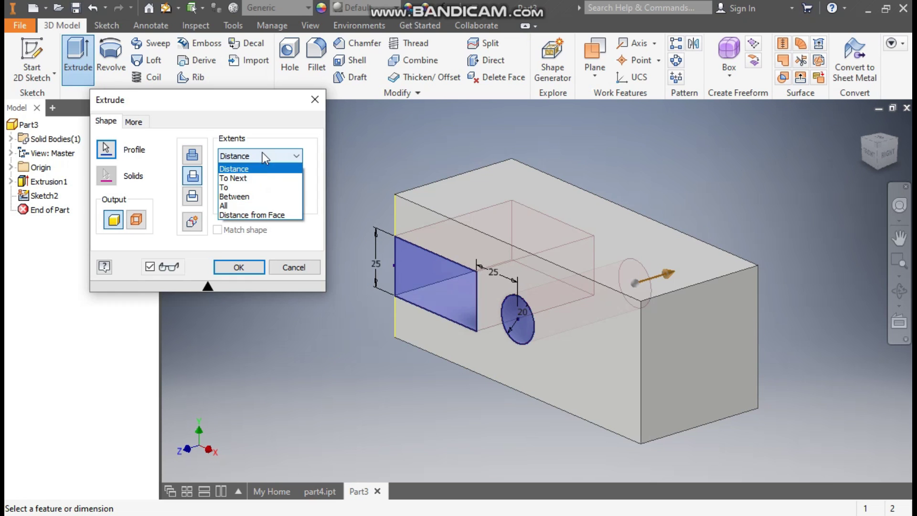
left_click(246, 206)
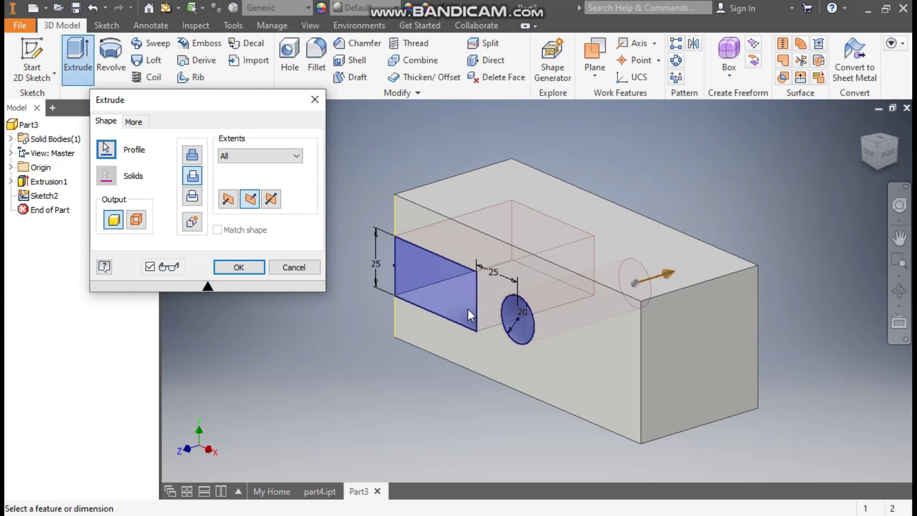
left_click(907, 149)
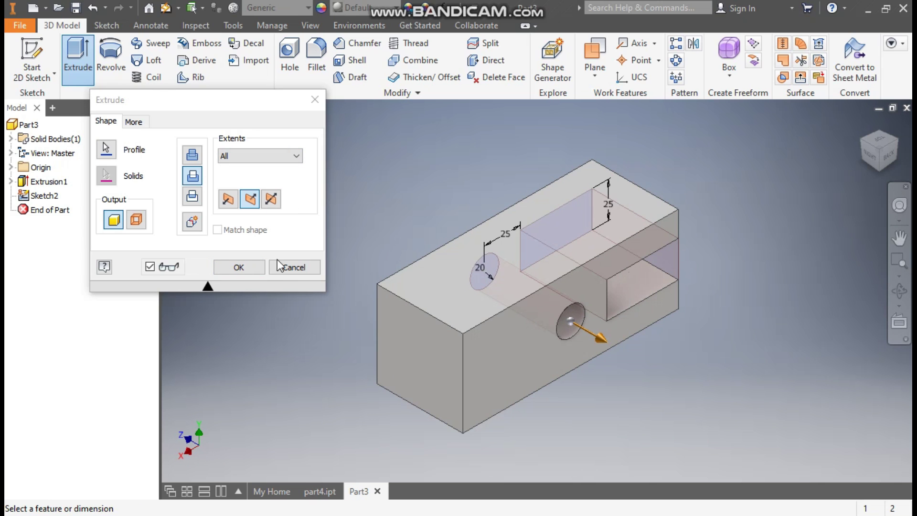
left_click(258, 267)
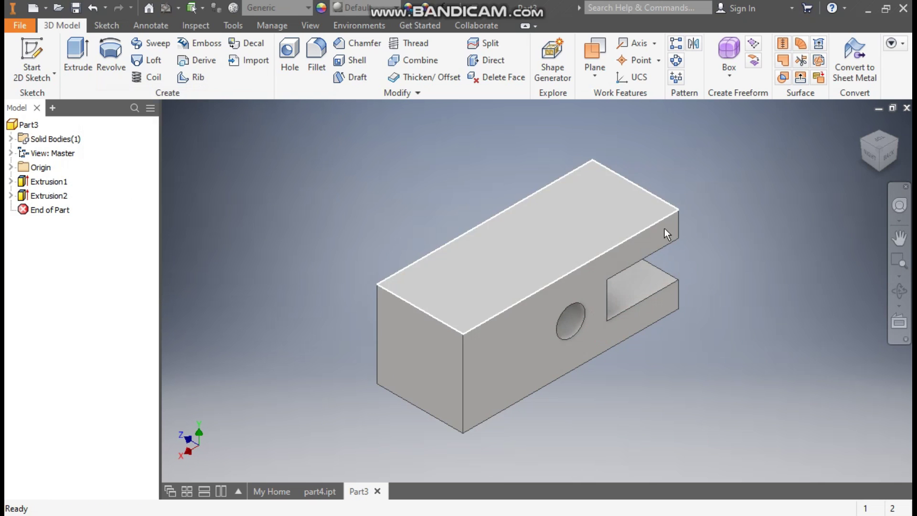
left_click(858, 138)
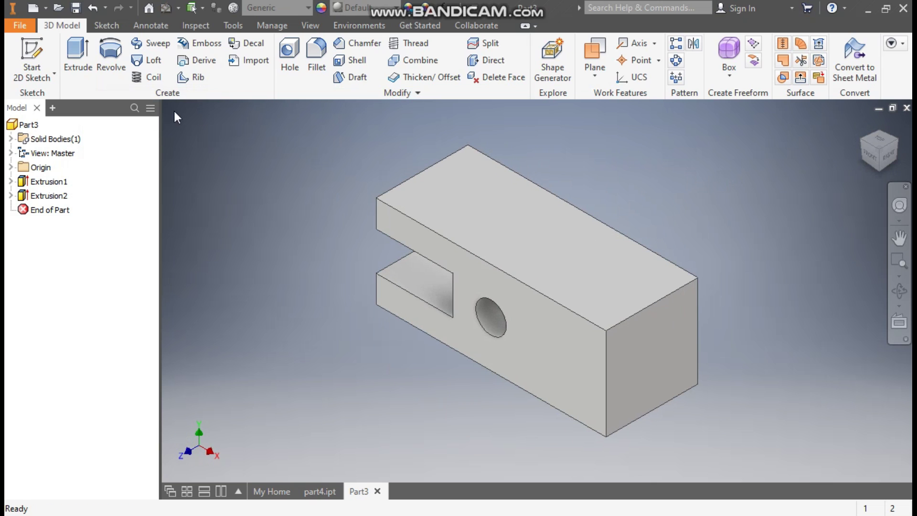
Start a fillet with a radius of 30.
left_click(323, 53)
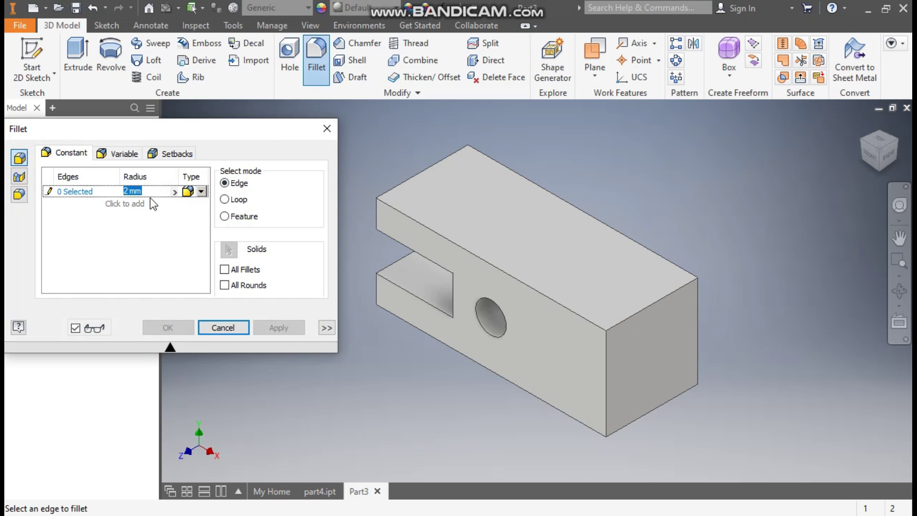
type("30")
middle_click_drag(494, 184, 590, 185)
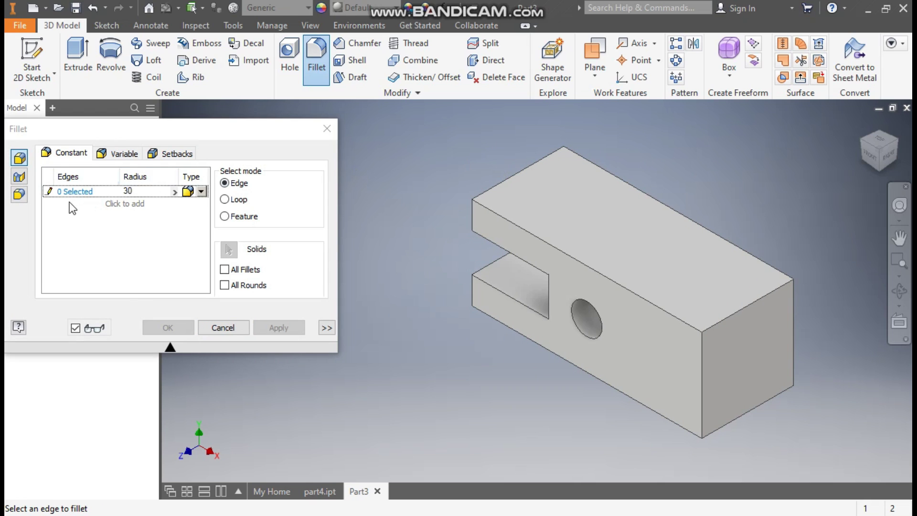
Preview a full-round fillet on the slotted end, then revert to constant-radius mode.
left_click(19, 195)
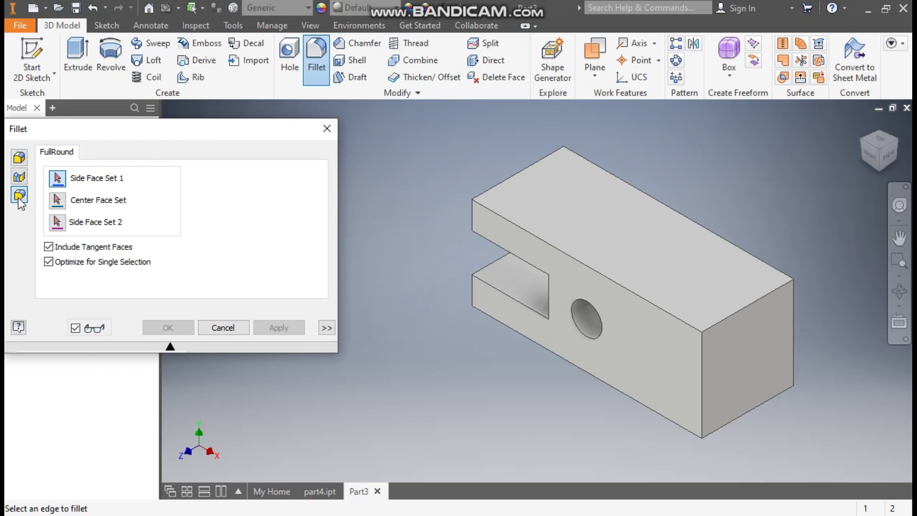
left_click(87, 179)
left_click(497, 222)
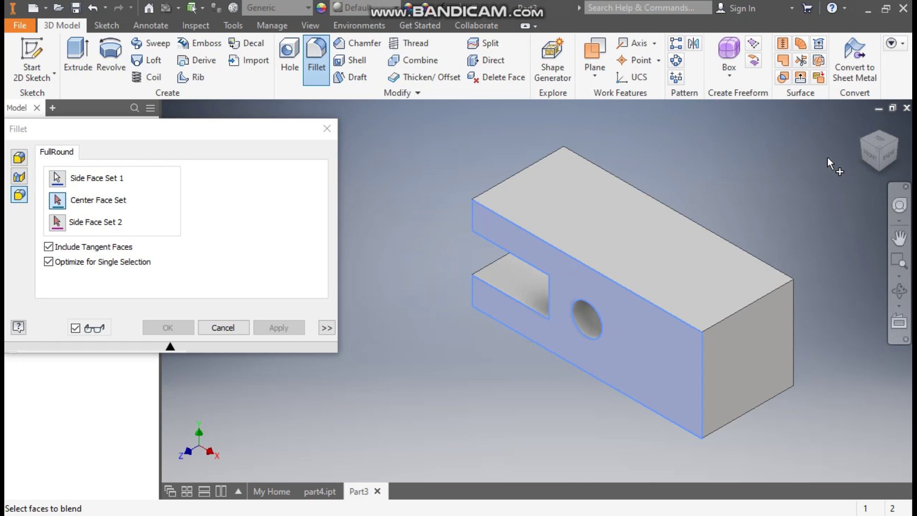
left_click(860, 138)
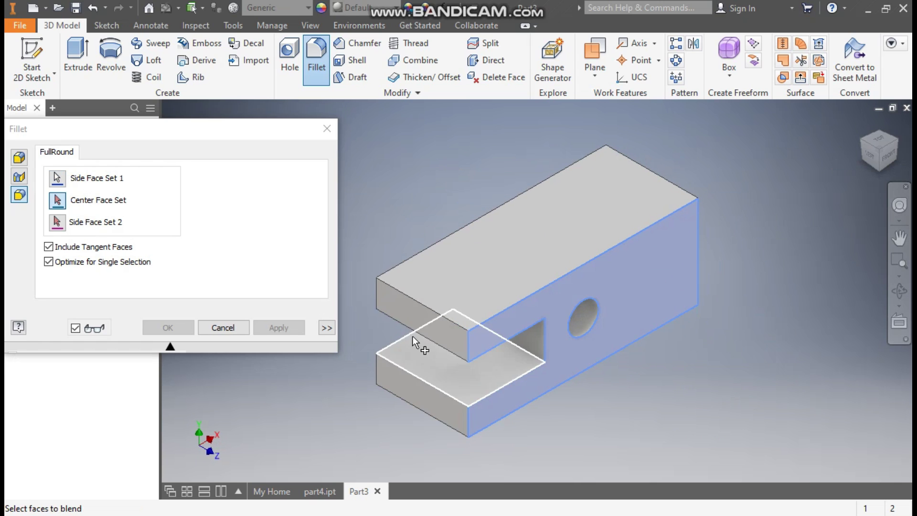
left_click(426, 322)
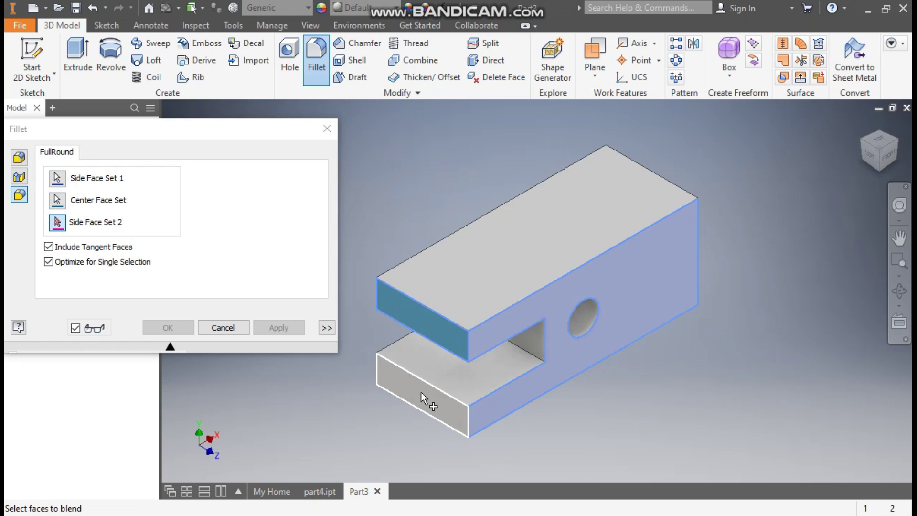
left_click(432, 399)
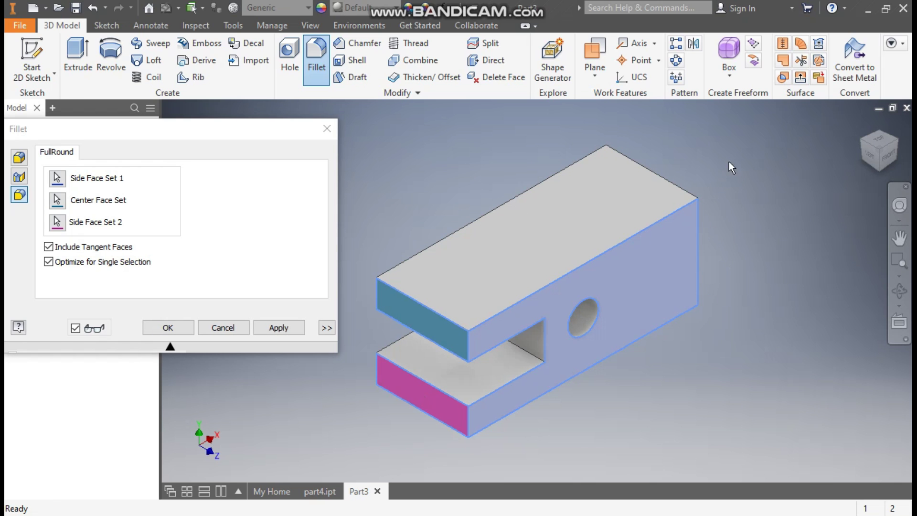
left_click(858, 138)
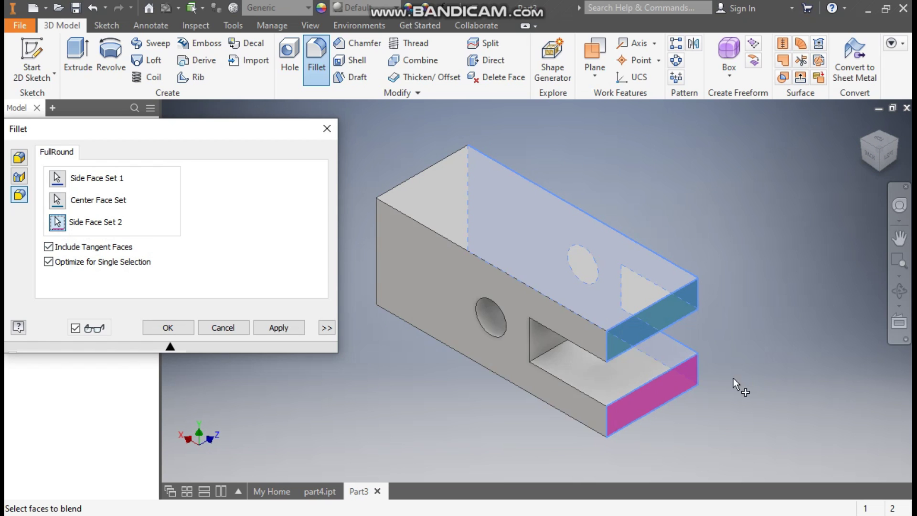
left_click(598, 337)
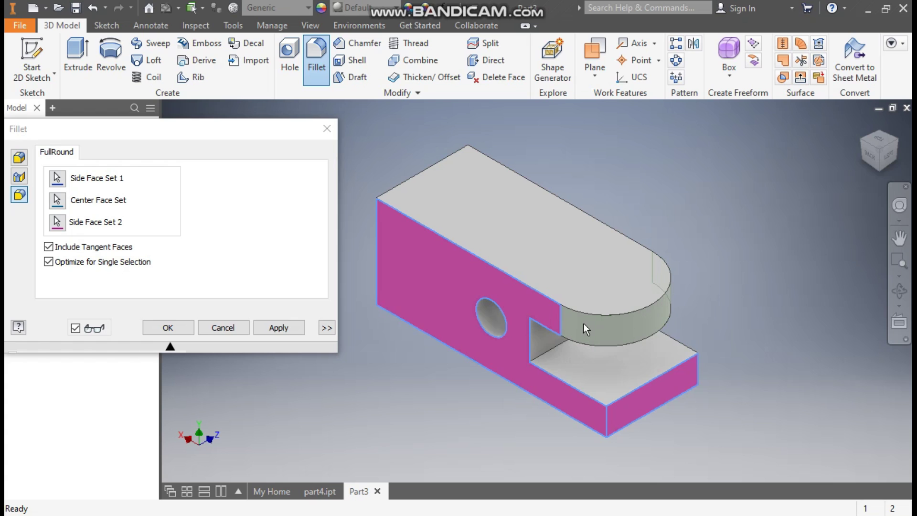
left_click(19, 159)
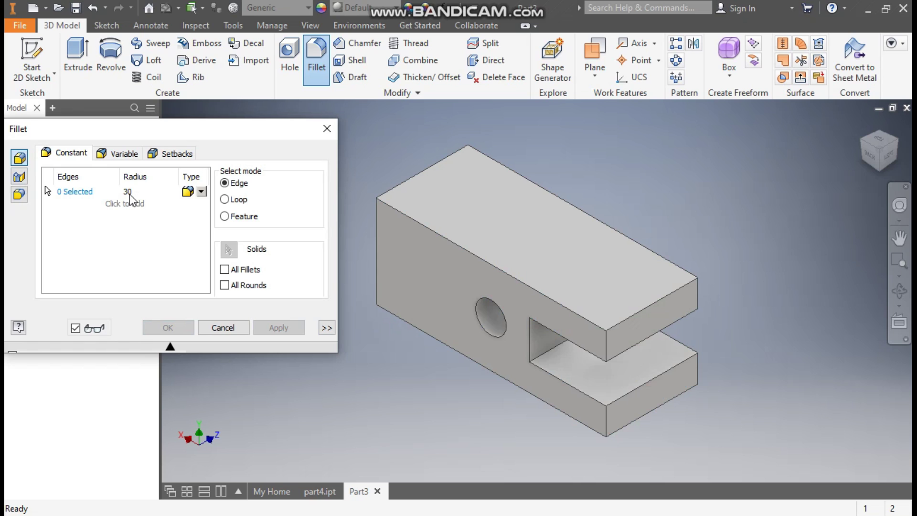
Fillet the four slot-end edges at radius 30, then select the square end's top face.
left_click(84, 195)
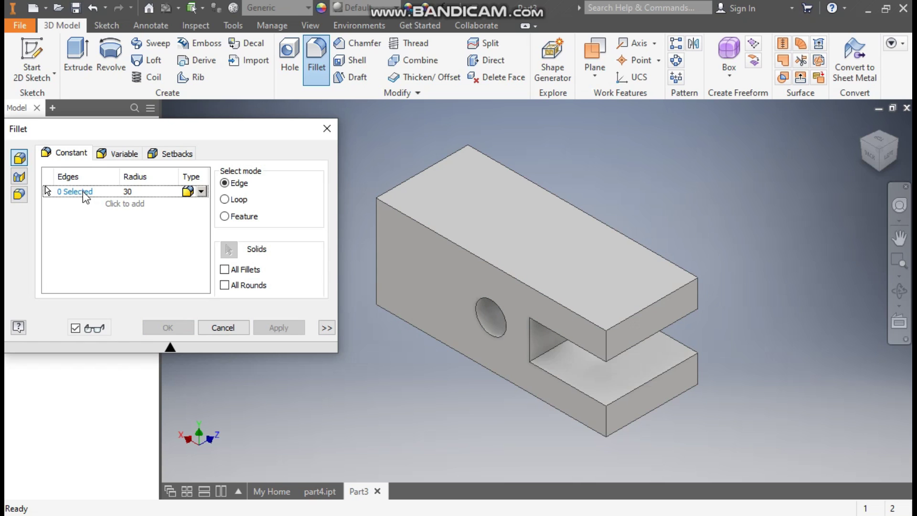
left_click(602, 351)
left_click(605, 415)
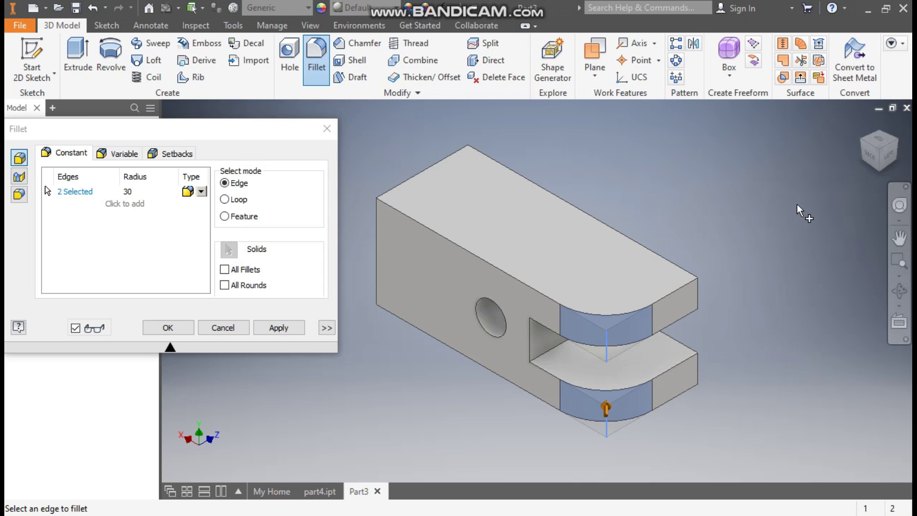
left_click(904, 145)
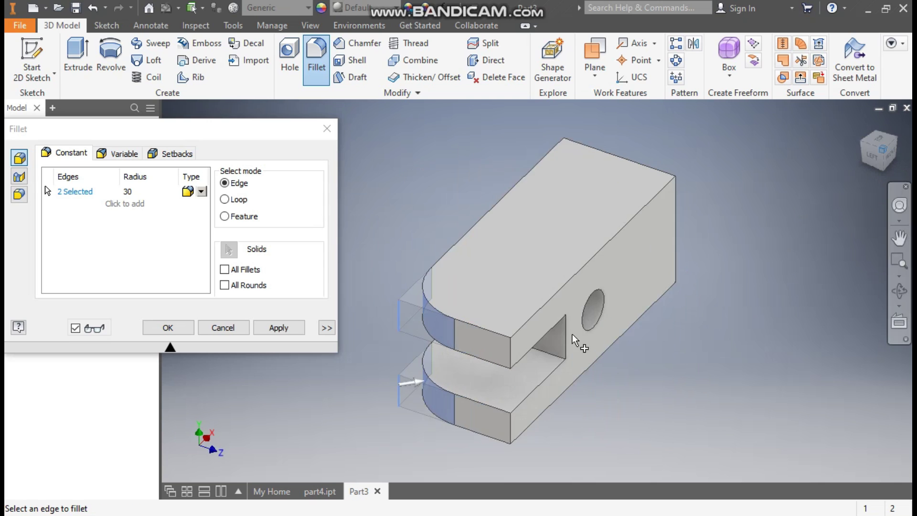
left_click(470, 355)
left_click(468, 422)
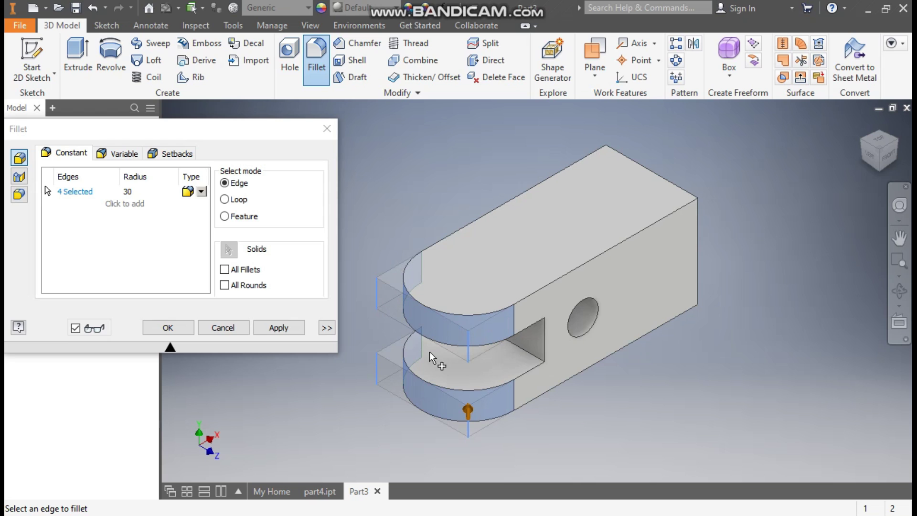
left_click(180, 327)
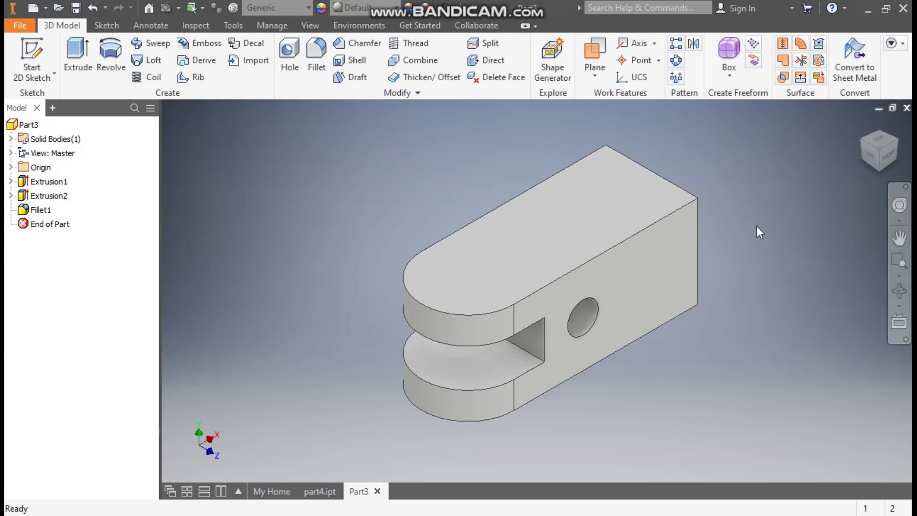
left_click_drag(879, 158, 868, 187)
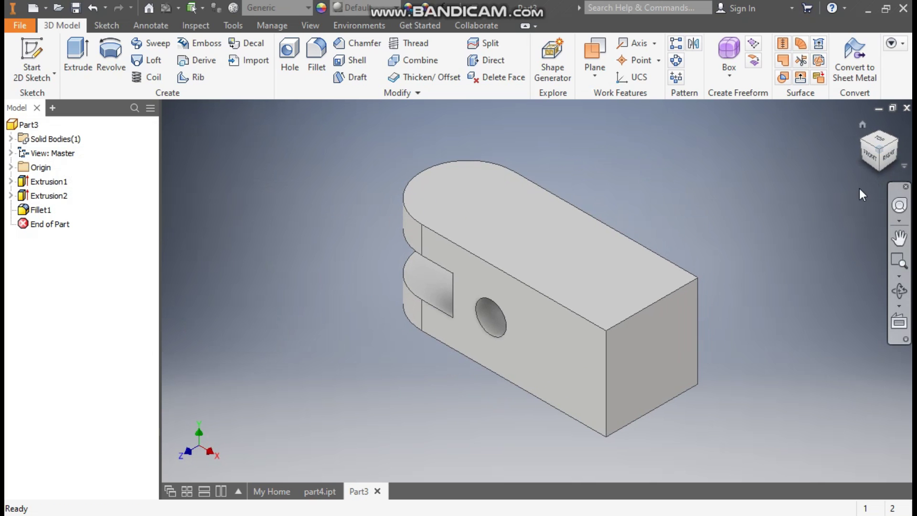
left_click(618, 273)
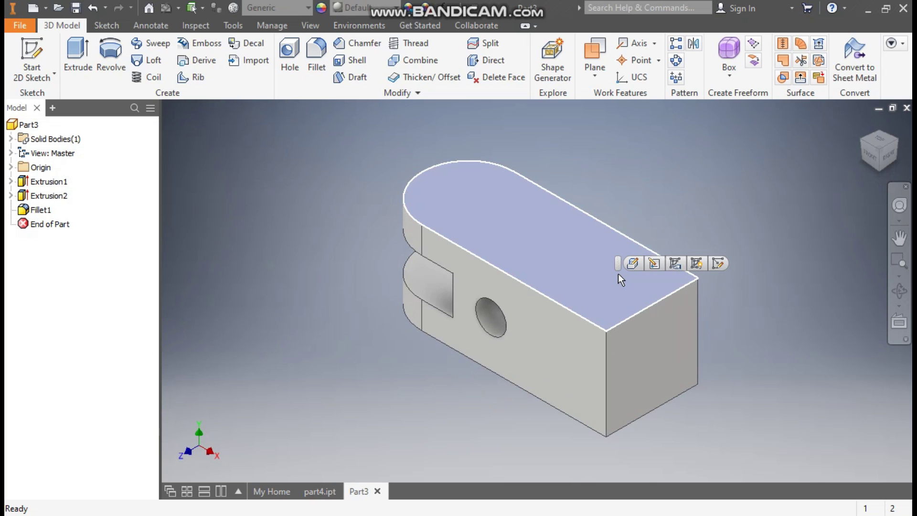
Start a sketch on the top face and draw a two-corner rectangle at the end edge.
left_click(719, 262)
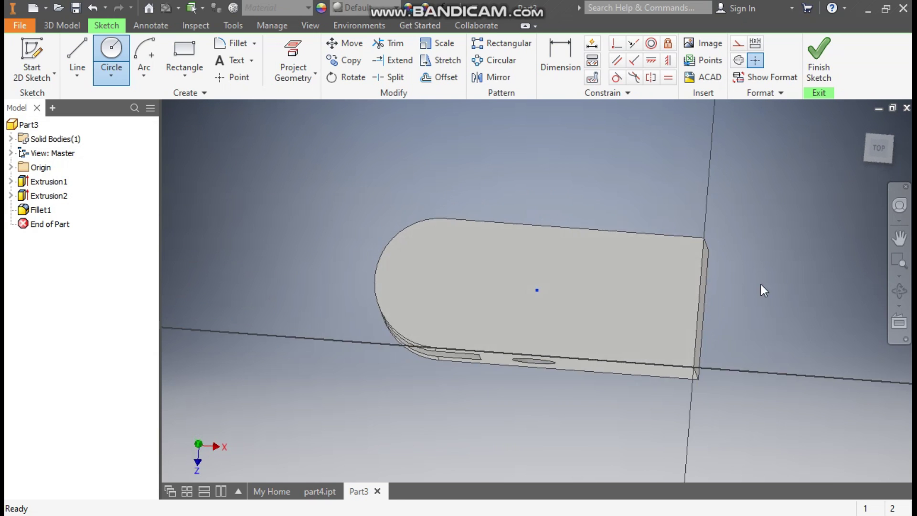
middle_click_drag(777, 316, 682, 302)
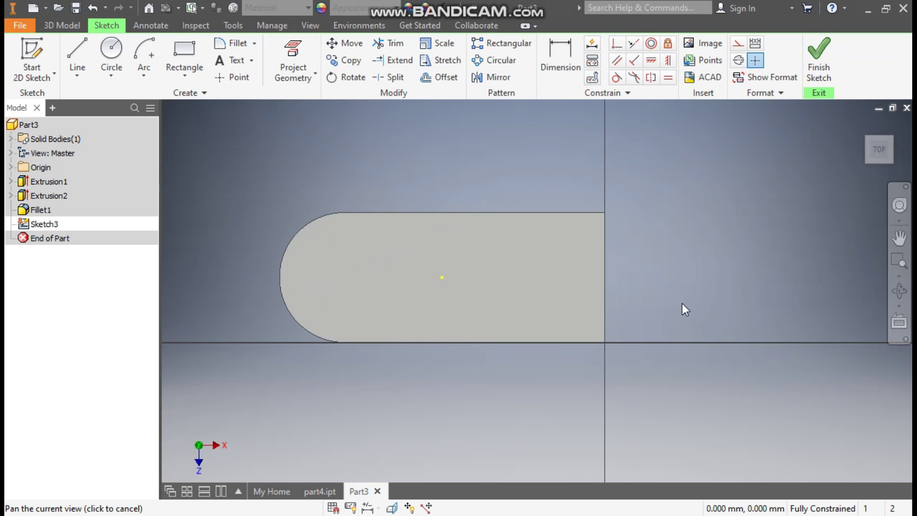
left_click(183, 78)
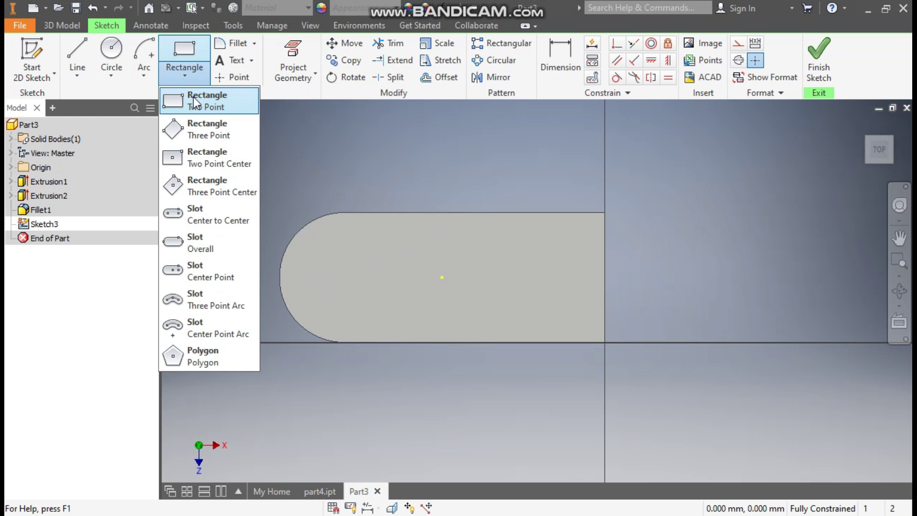
left_click(193, 101)
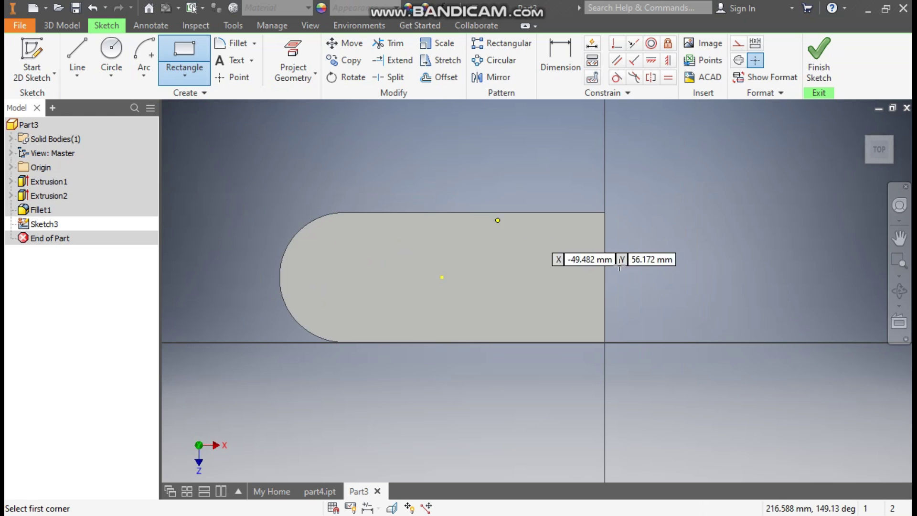
left_click(607, 246)
left_click(487, 314)
Dimension the rectangle 25 mm from the centre point and 25 mm tall.
left_click(558, 50)
left_click(441, 277)
left_click(486, 275)
left_click(472, 285)
type("25")
key("Return")
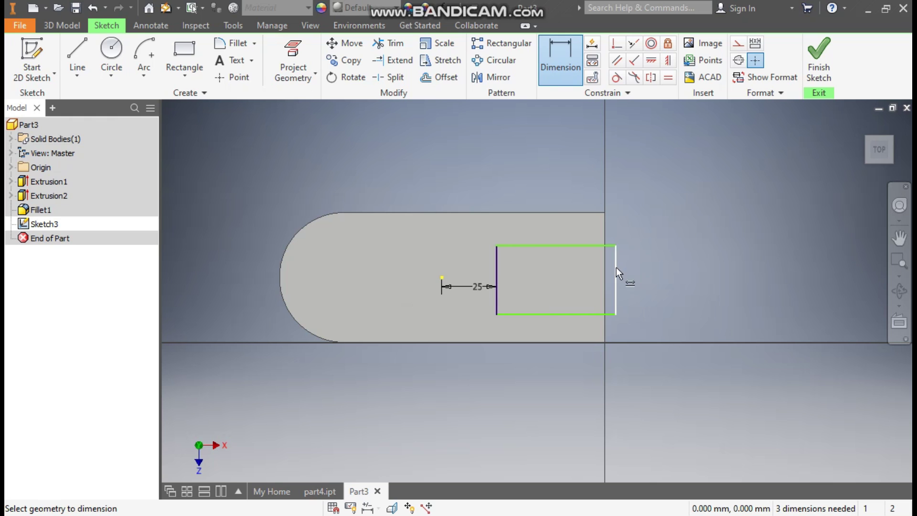
left_click(619, 281)
left_click(646, 280)
type("25")
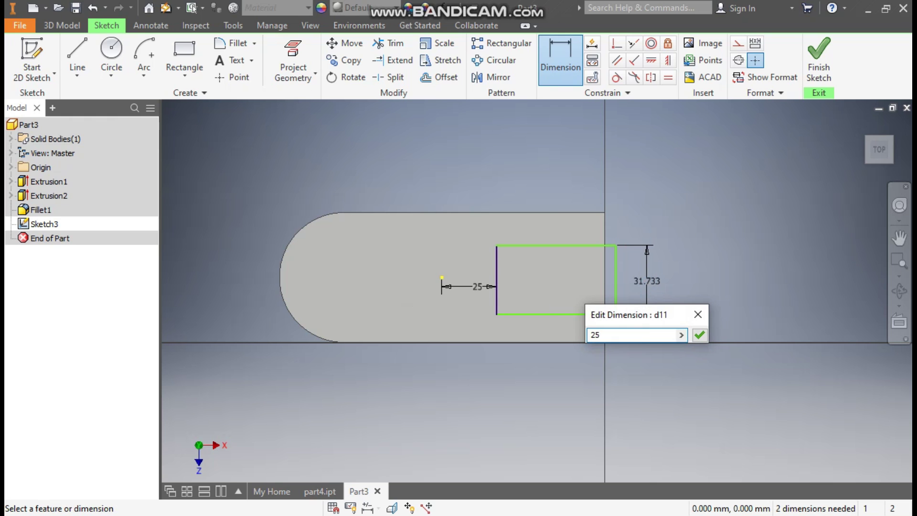
key("Return")
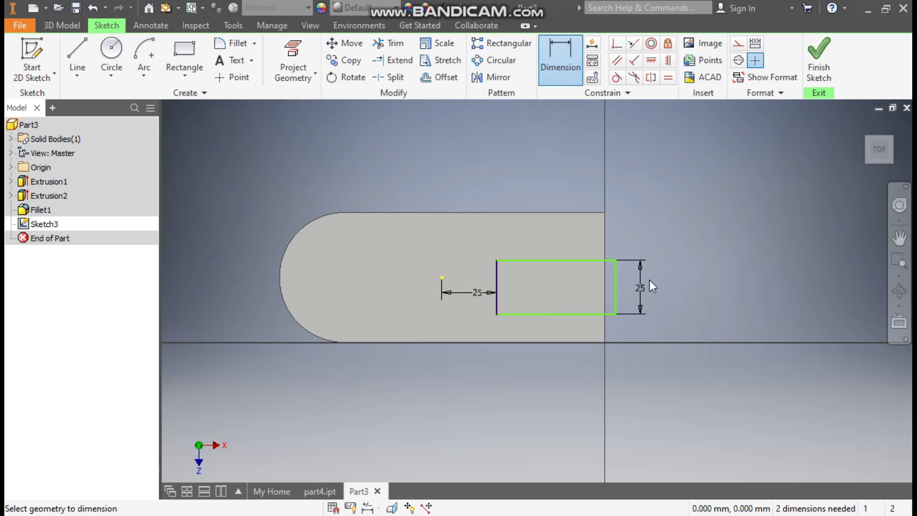
Align the rectangle horizontally with the centre point and constrain it to the end edge.
left_click(652, 61)
left_click(442, 278)
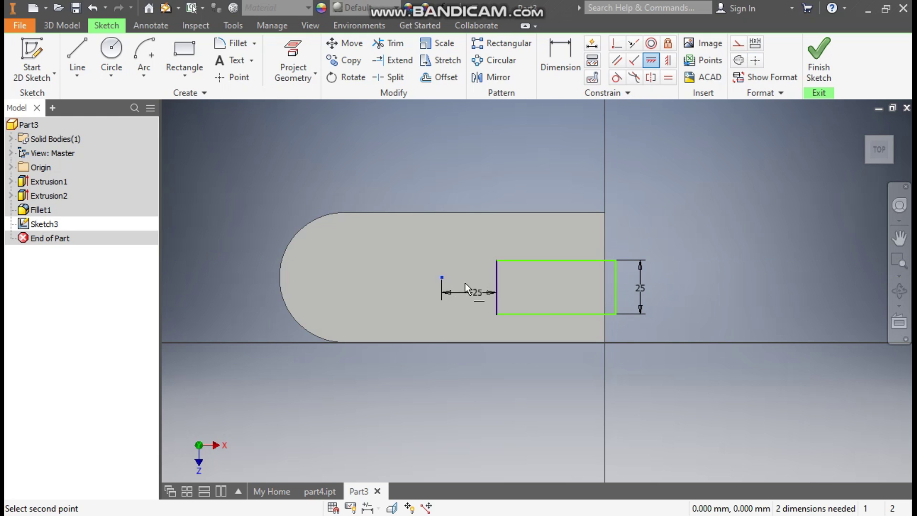
left_click(499, 287)
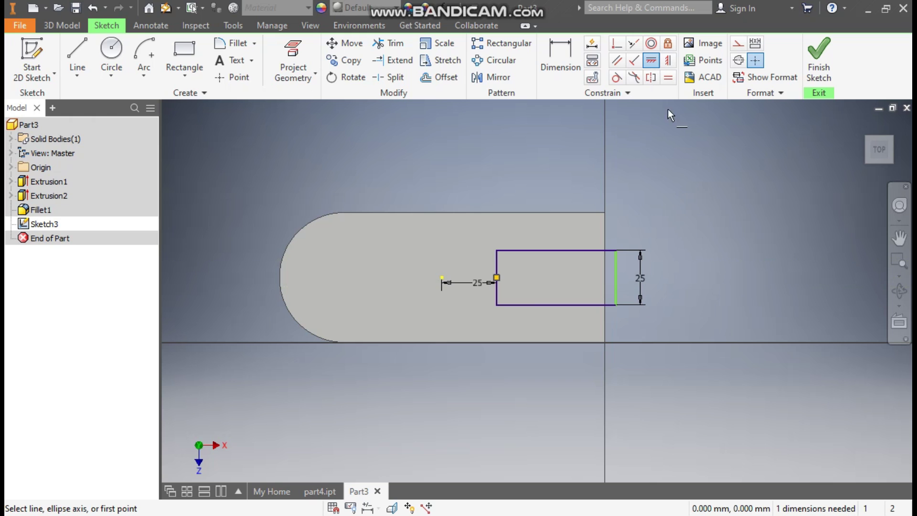
left_click(617, 44)
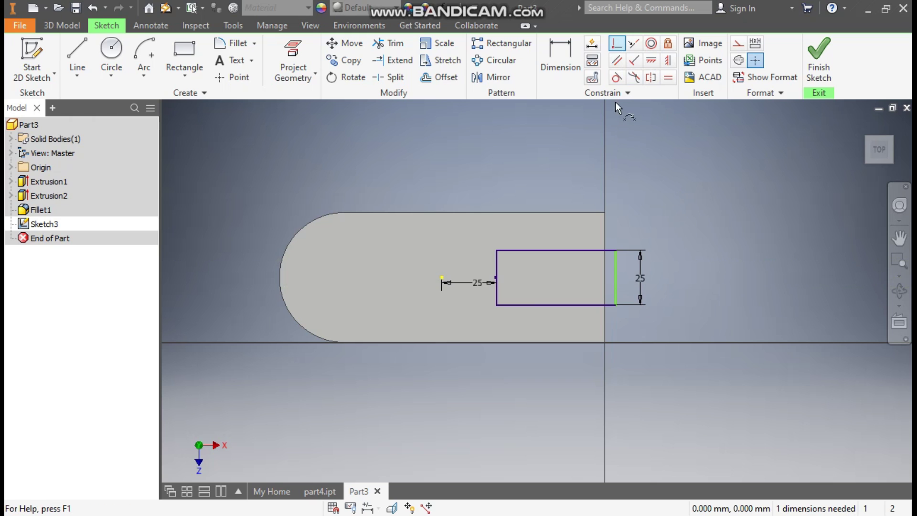
left_click(609, 284)
Snap the rectangle to the end edge, finish the sketch, and cut it 60 mm deep.
left_click(616, 277)
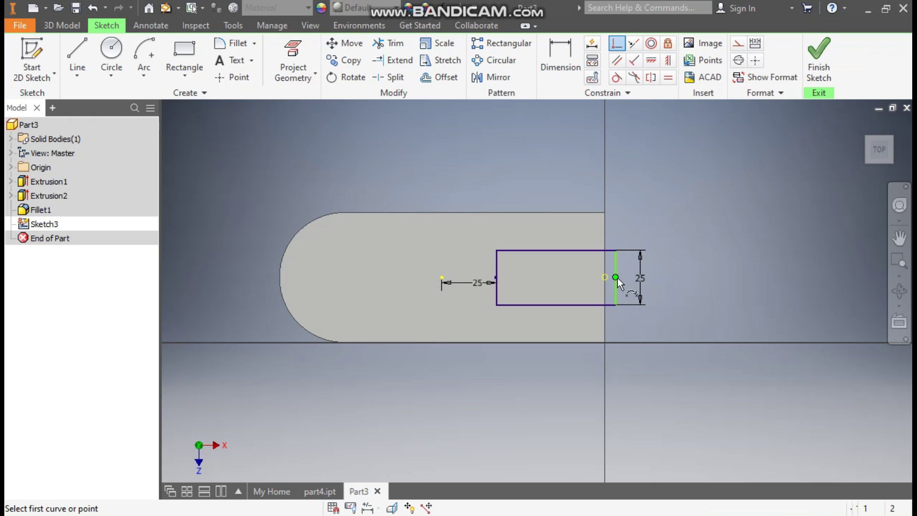
left_click(811, 53)
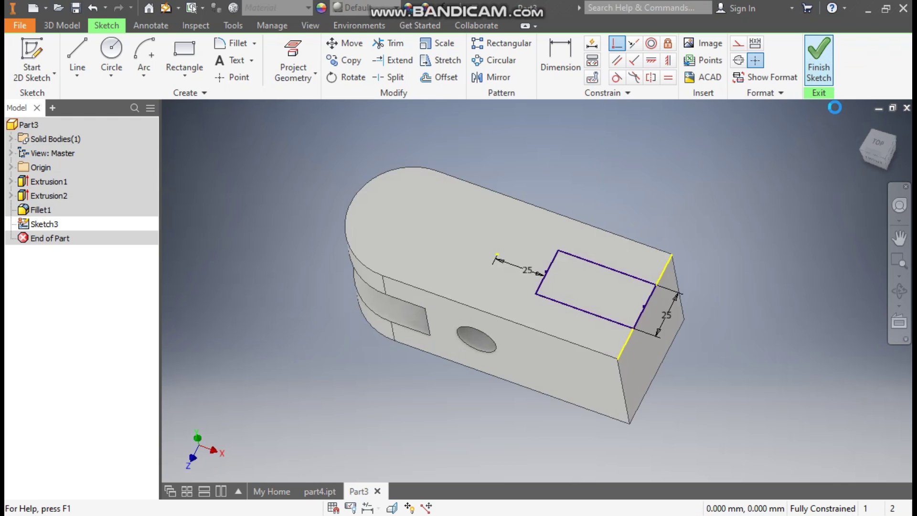
left_click(84, 56)
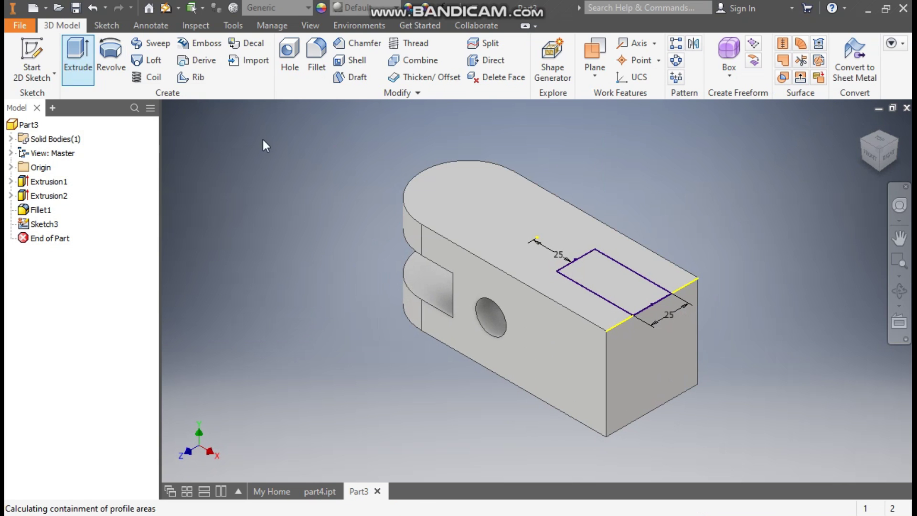
type("60")
left_click(249, 198)
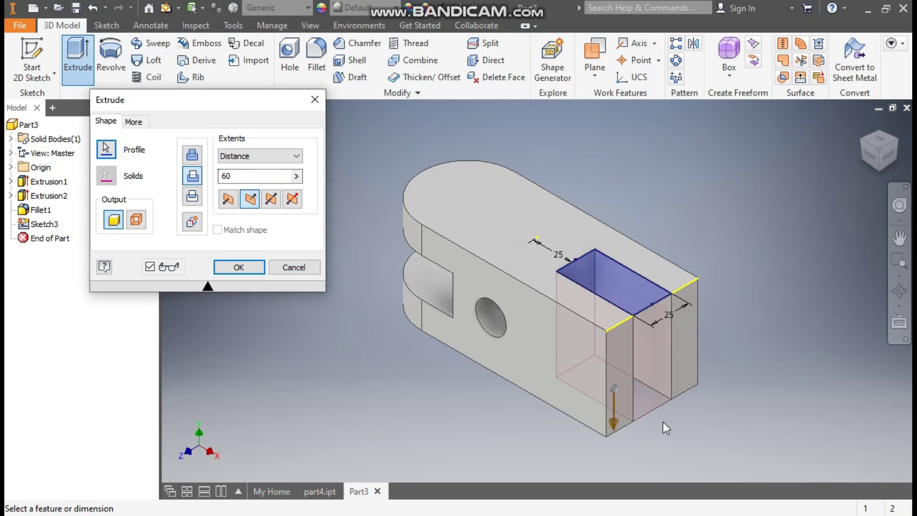
left_click(246, 270)
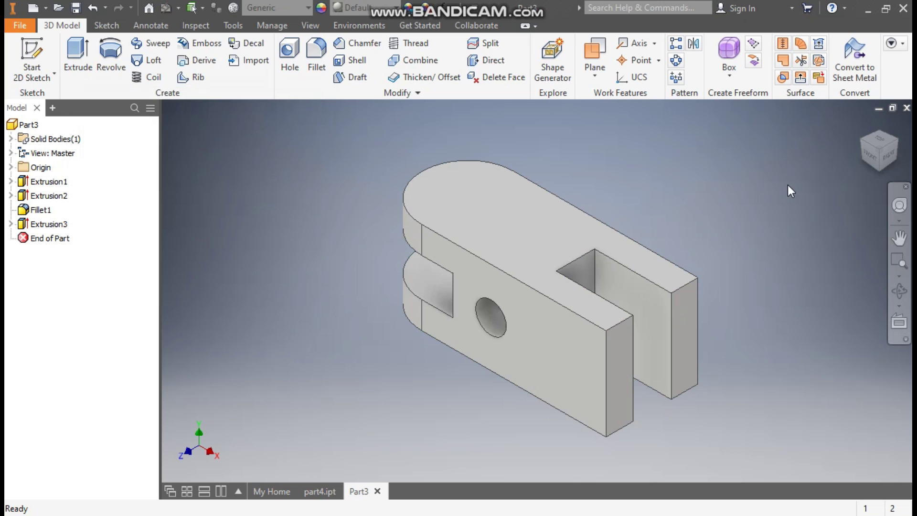
left_click(317, 62)
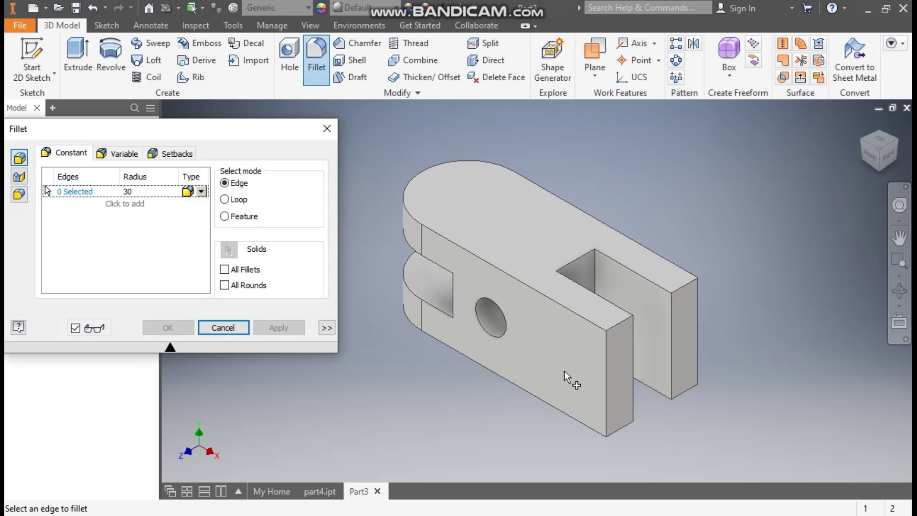
Fillet the end edges of both prongs of the new slot at radius 30.
left_click(633, 369)
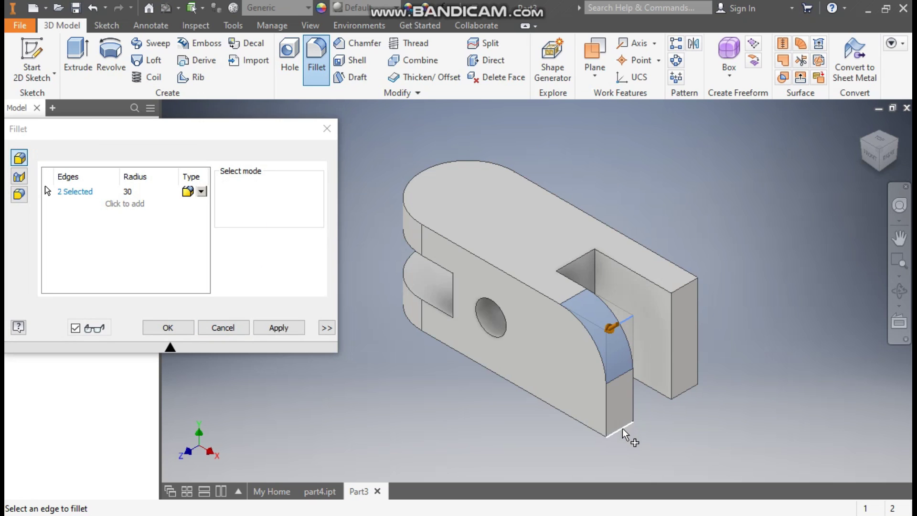
left_click(622, 427)
left_click(691, 306)
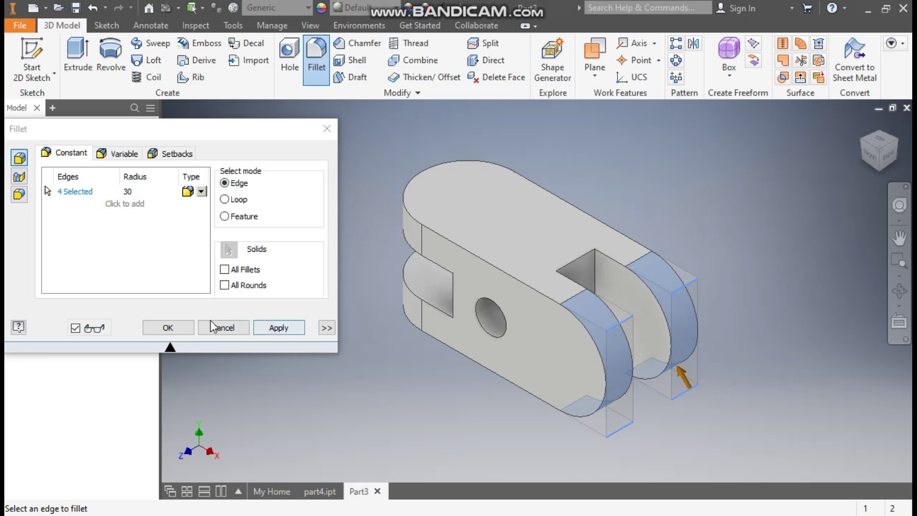
left_click(178, 329)
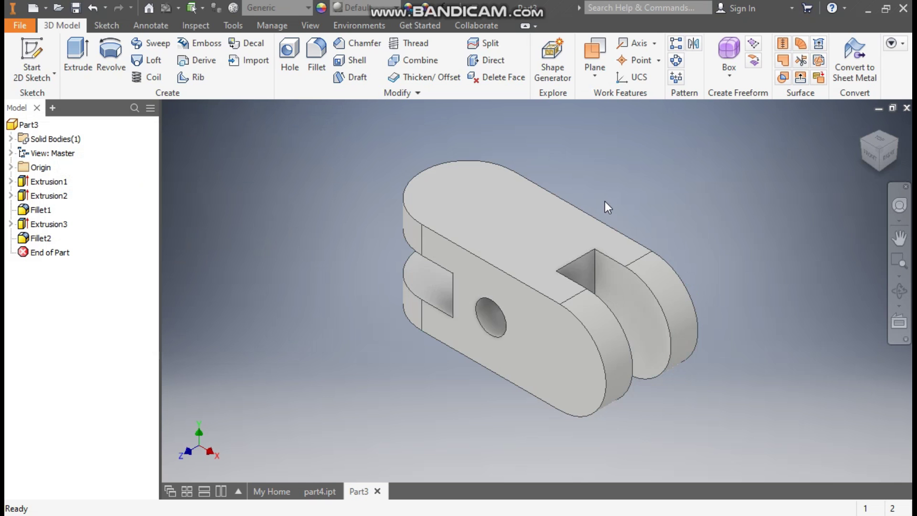
Sketch a point at the rounded end's centre on the top face.
left_click(469, 199)
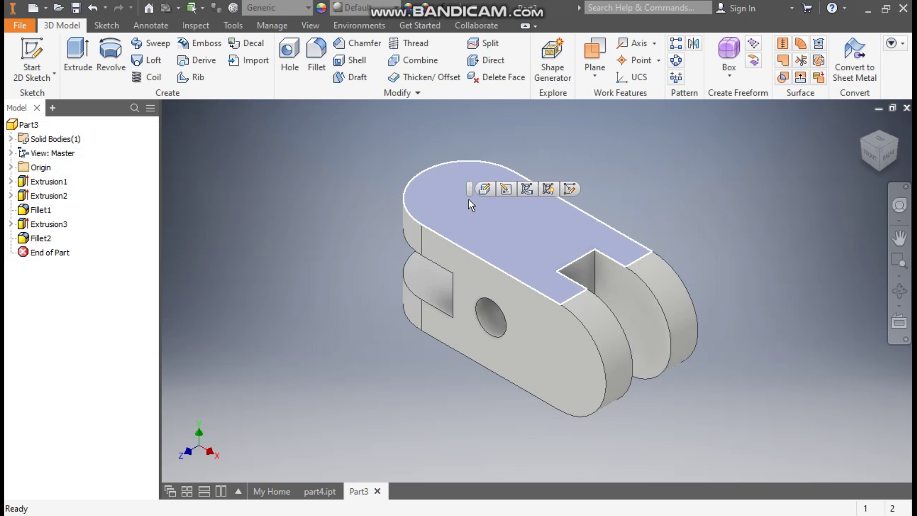
left_click(550, 190)
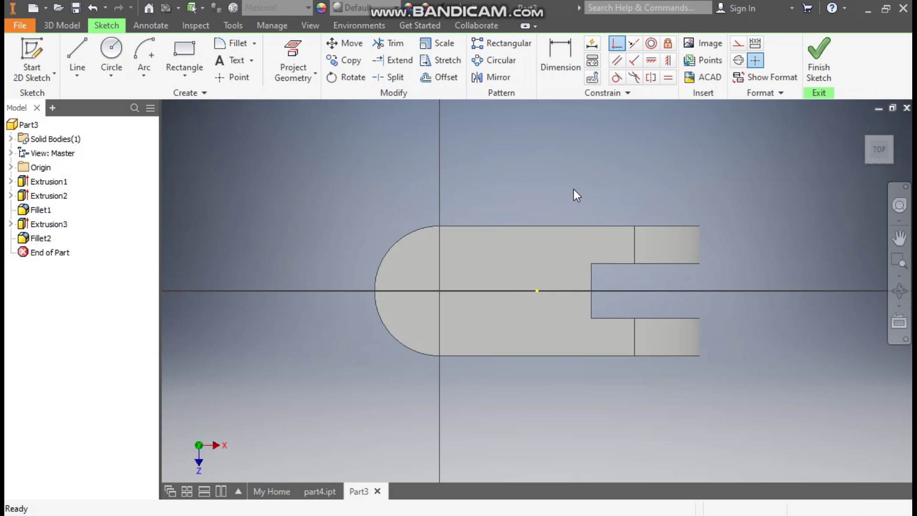
left_click(235, 78)
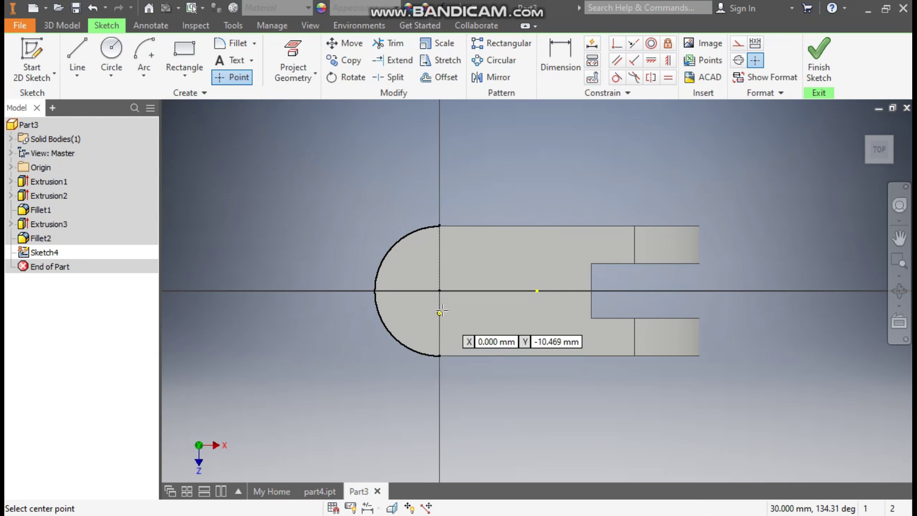
left_click(440, 291)
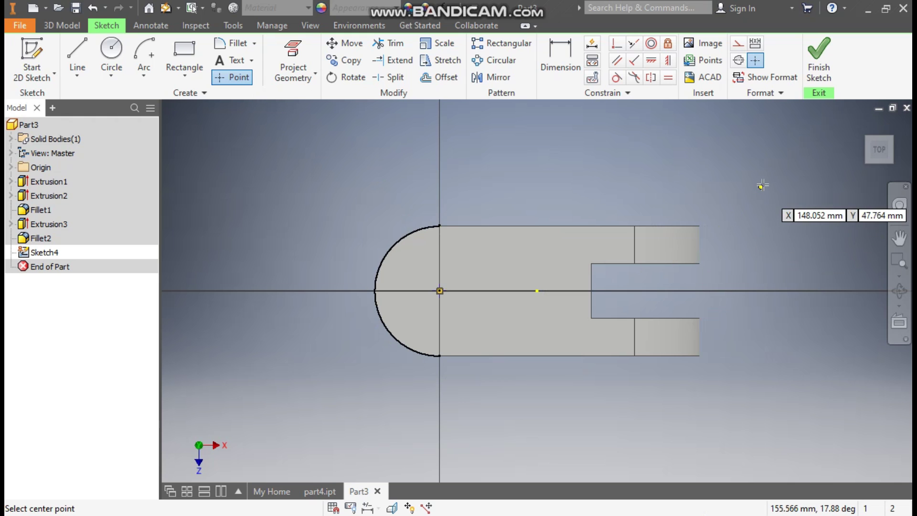
left_click(822, 81)
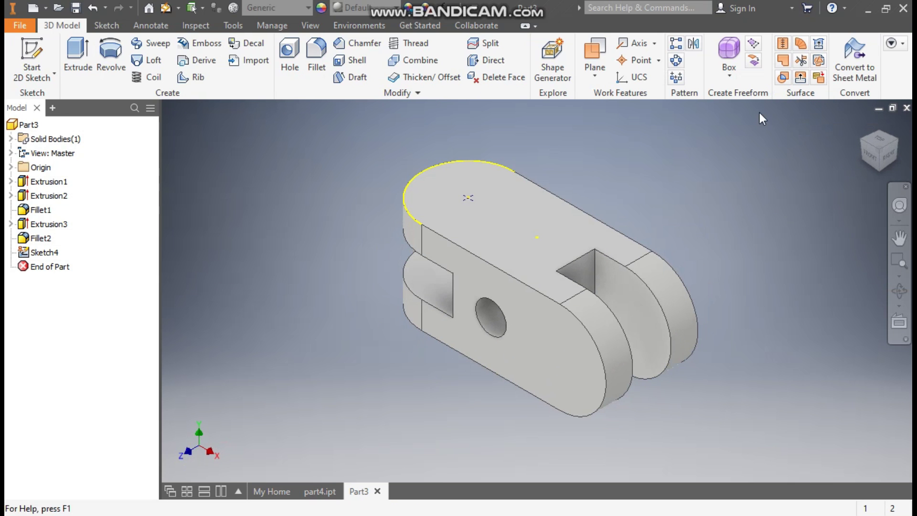
Add a counterbored hole: 40 mm counterbore, 8 mm deep, 22 mm hole diameter.
left_click(287, 53)
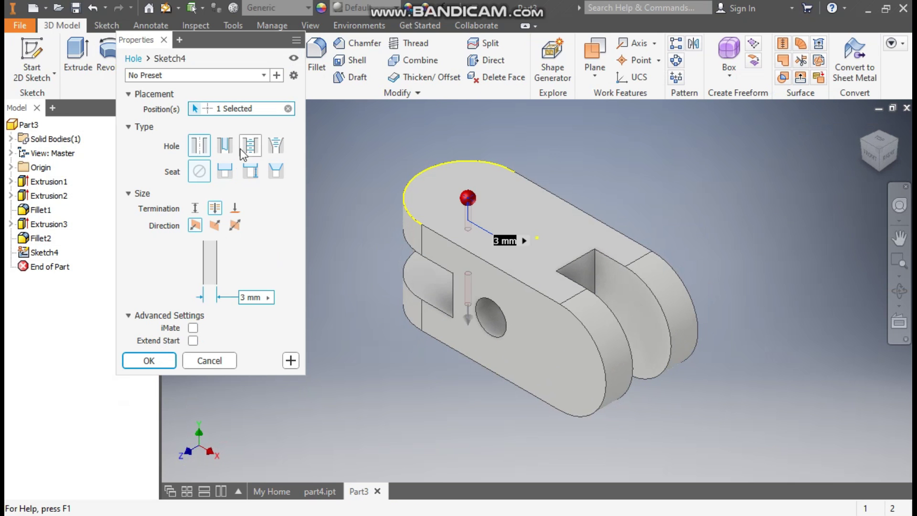
left_click(225, 172)
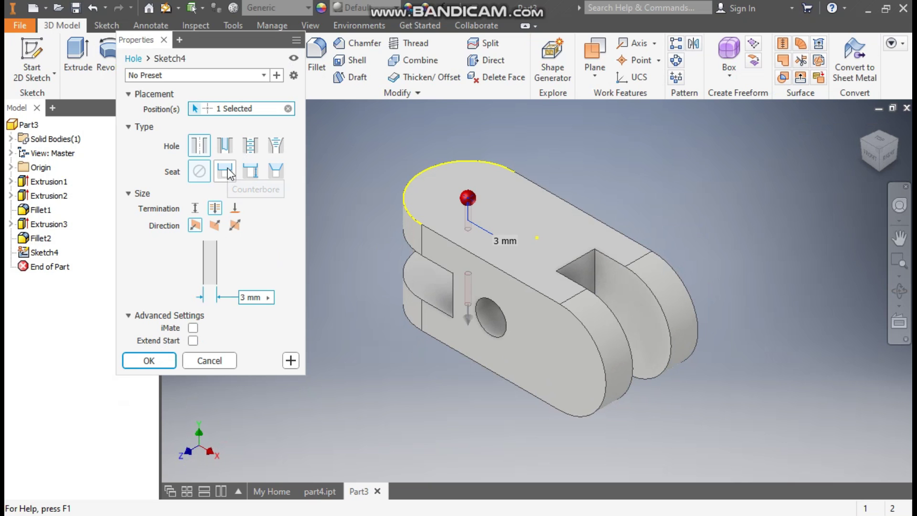
left_click(259, 244)
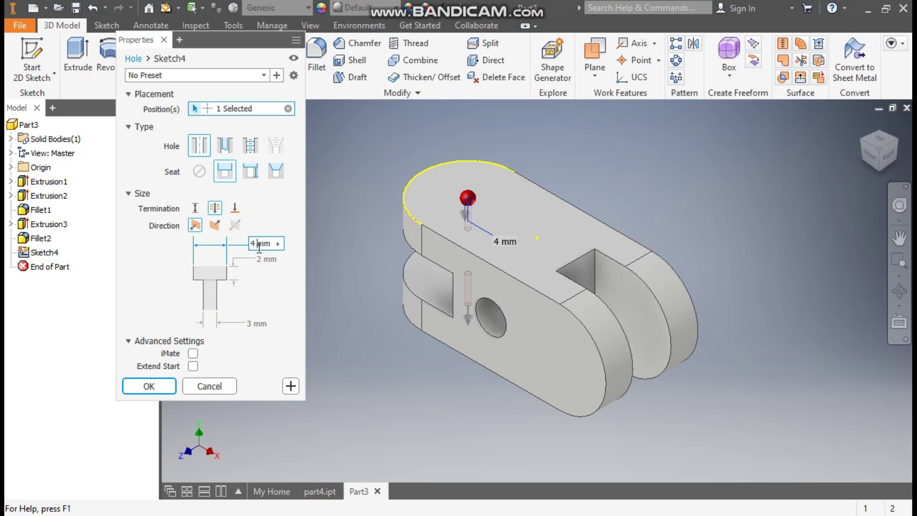
left_click_drag(257, 247, 247, 253)
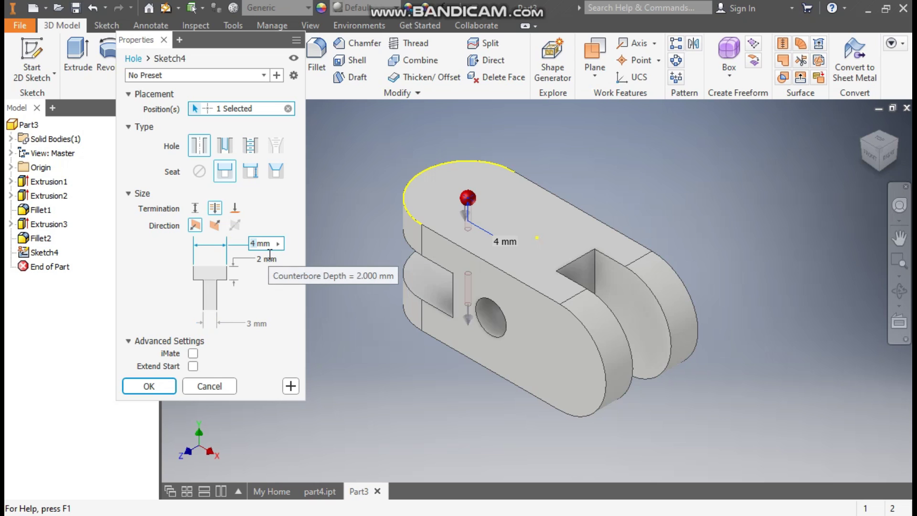
type("40")
left_click(259, 260)
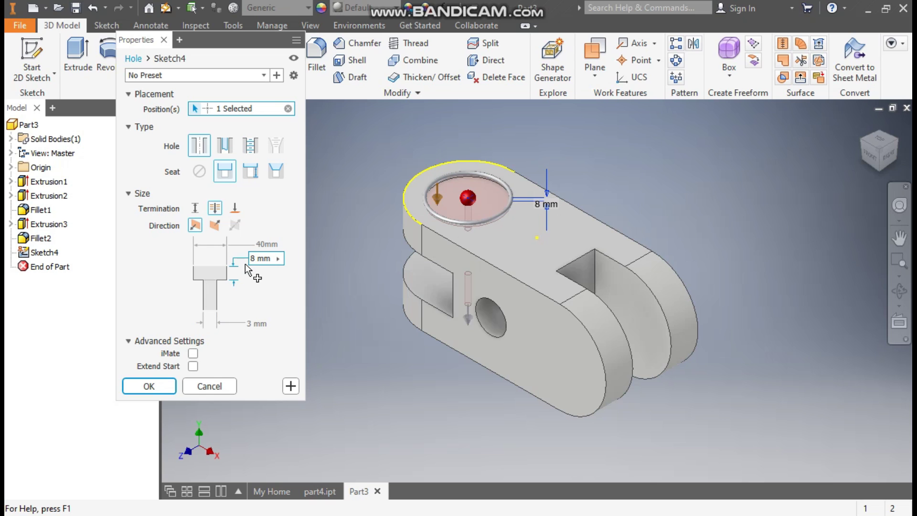
left_click(255, 324)
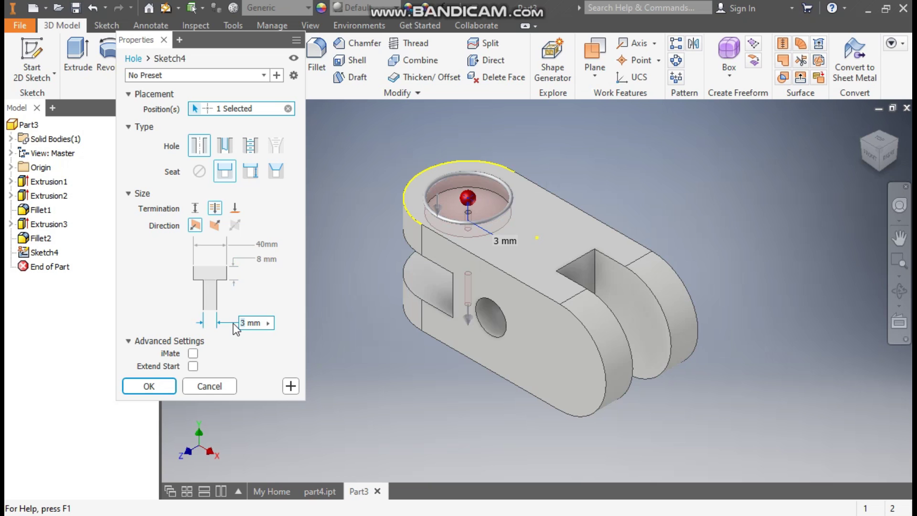
type("22")
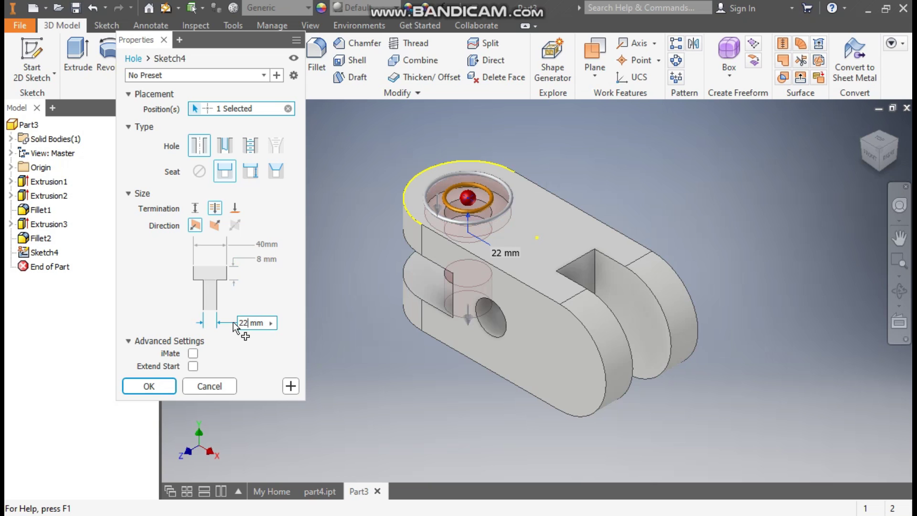
left_click(165, 389)
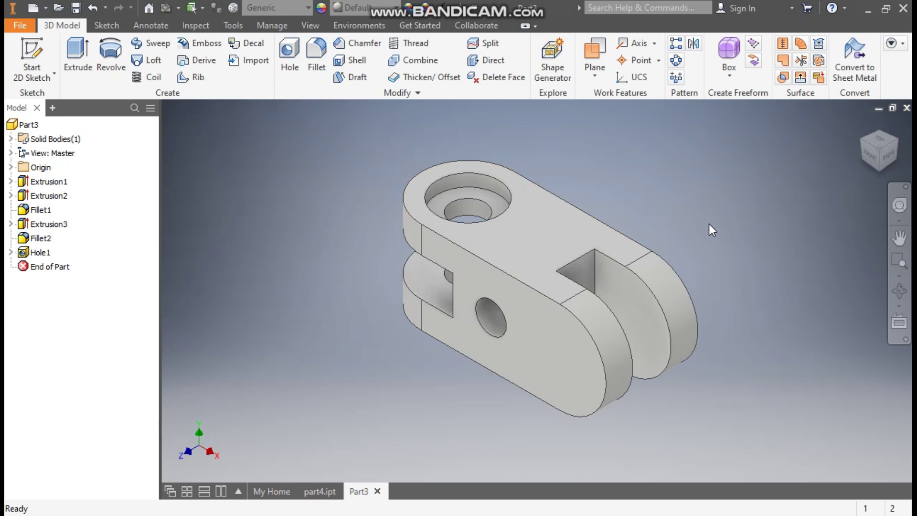
Sketch a point at the rounded end's arc centre on the part's side face.
left_click(581, 362)
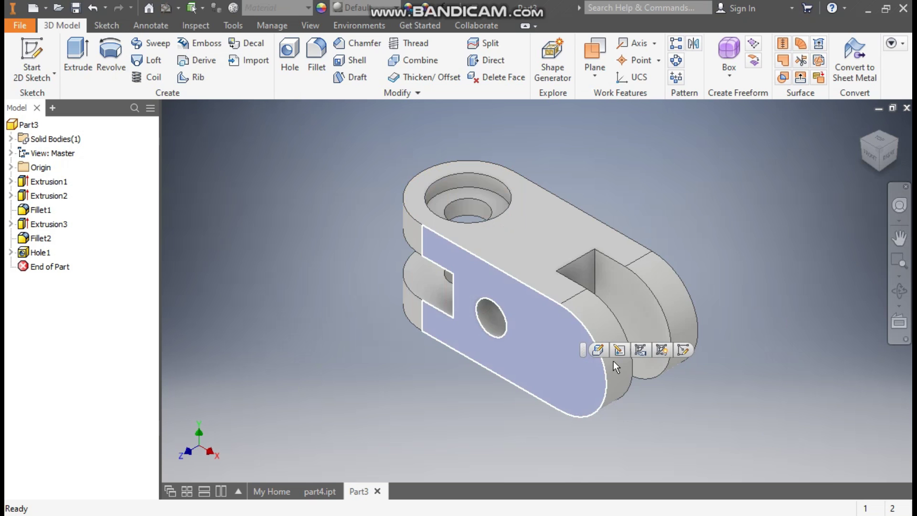
left_click(683, 349)
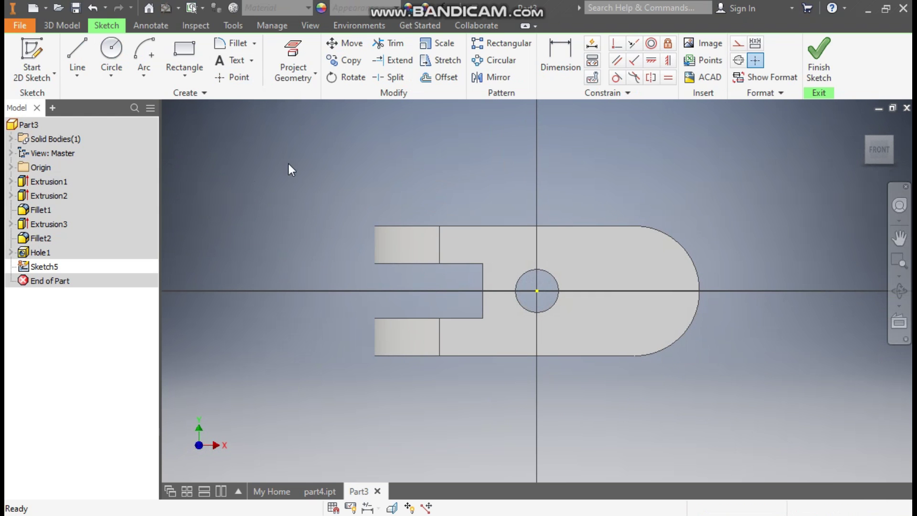
left_click(236, 78)
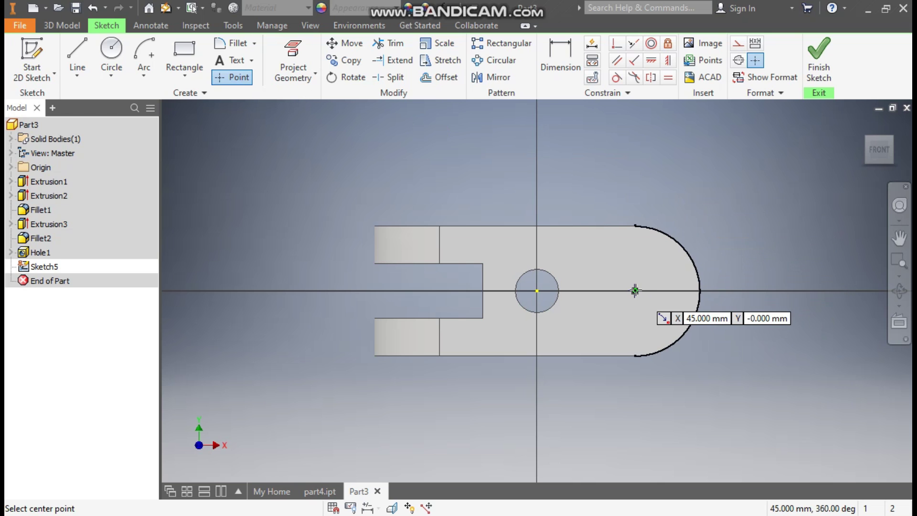
left_click(635, 290)
left_click(818, 55)
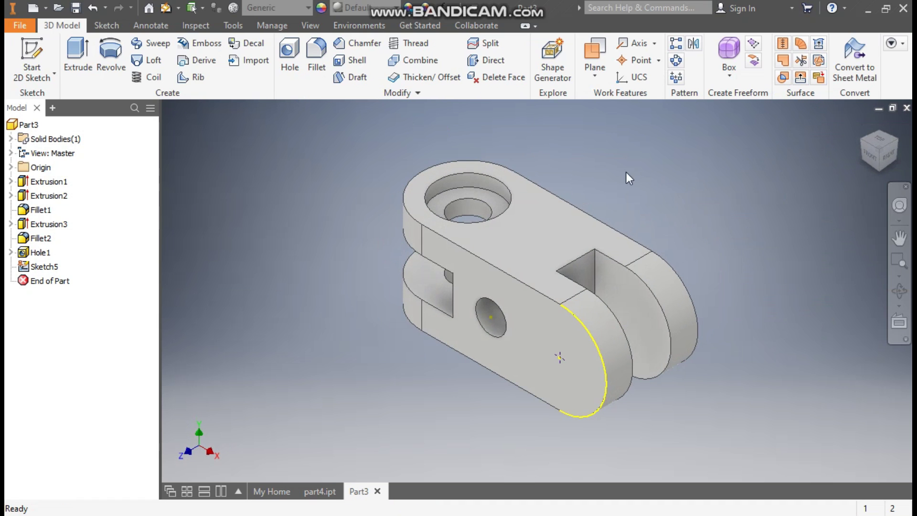
Add a matching 40 mm counterbored 22 mm hole at the point, comparing against part4.
left_click(288, 53)
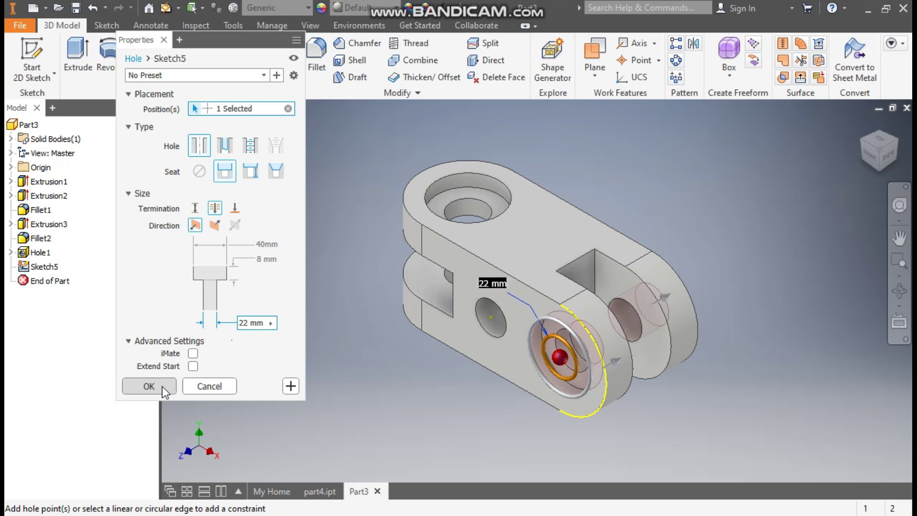
left_click(148, 386)
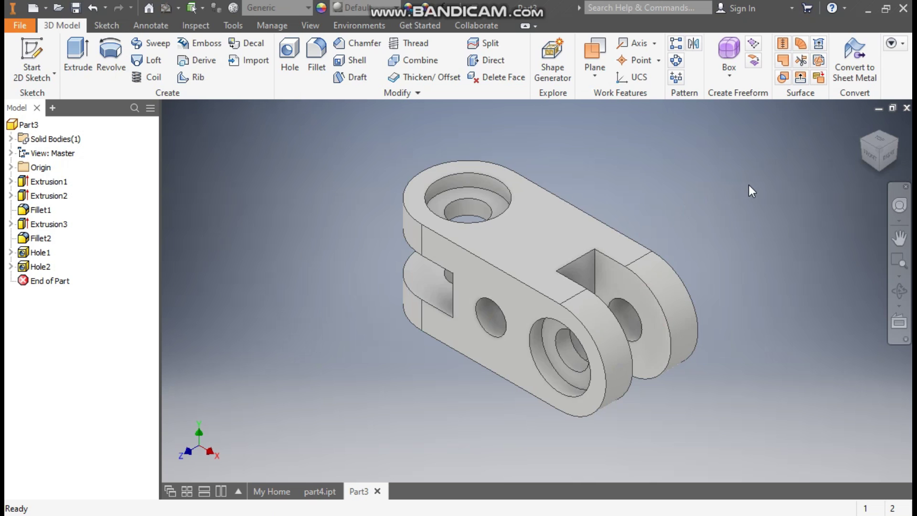
left_click(319, 491)
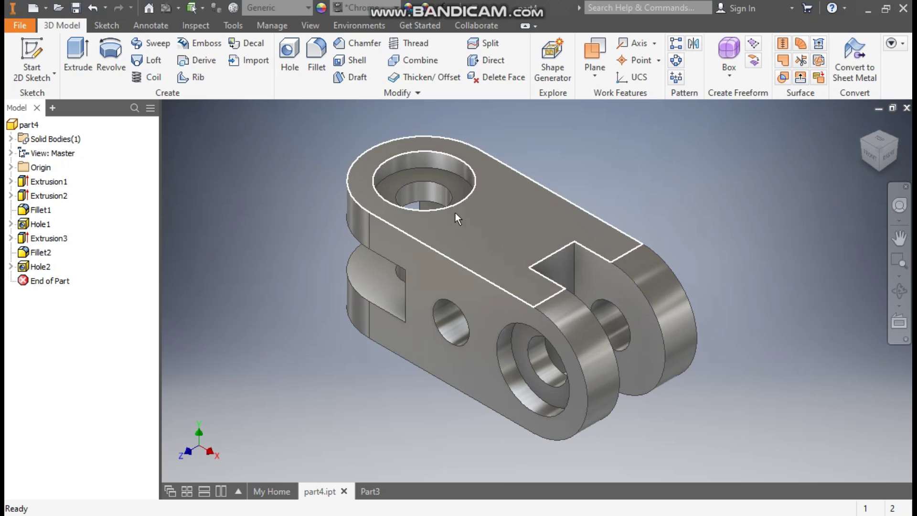
left_click(373, 491)
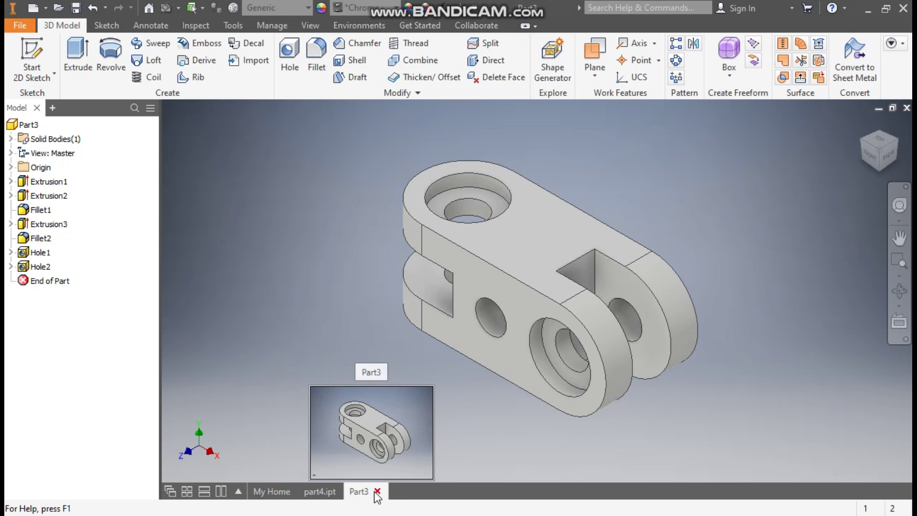
Apply the Chrome - Polished appearance to Part3 from the Quick Access Toolbar.
left_click(363, 14)
scroll(411, 184, "up", 6)
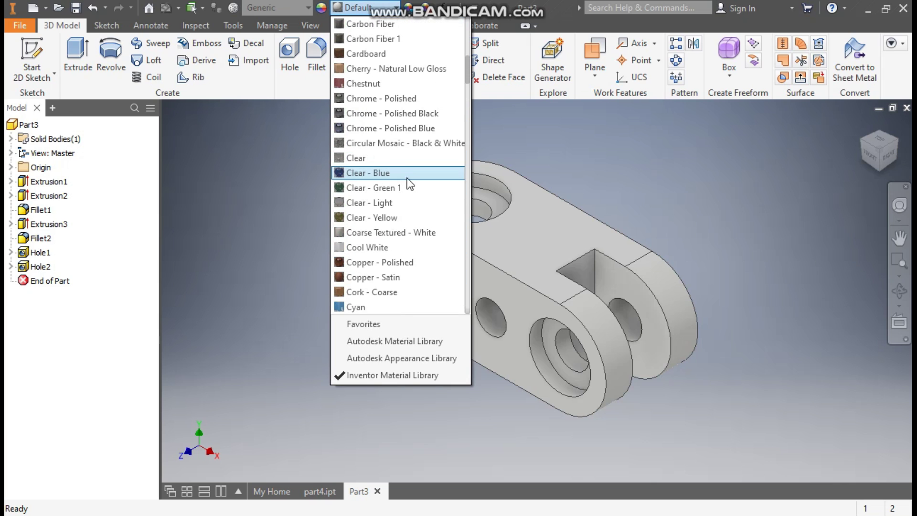
left_click(409, 98)
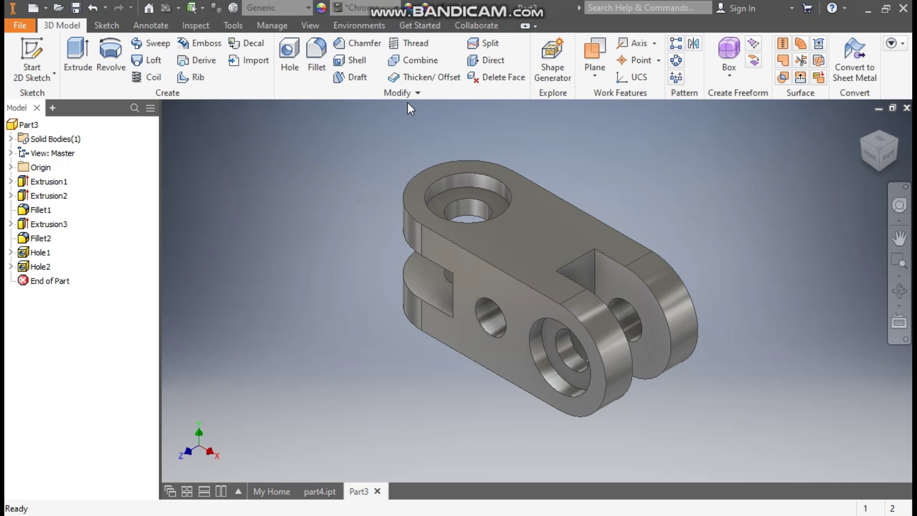
scroll(693, 260, "down", 2)
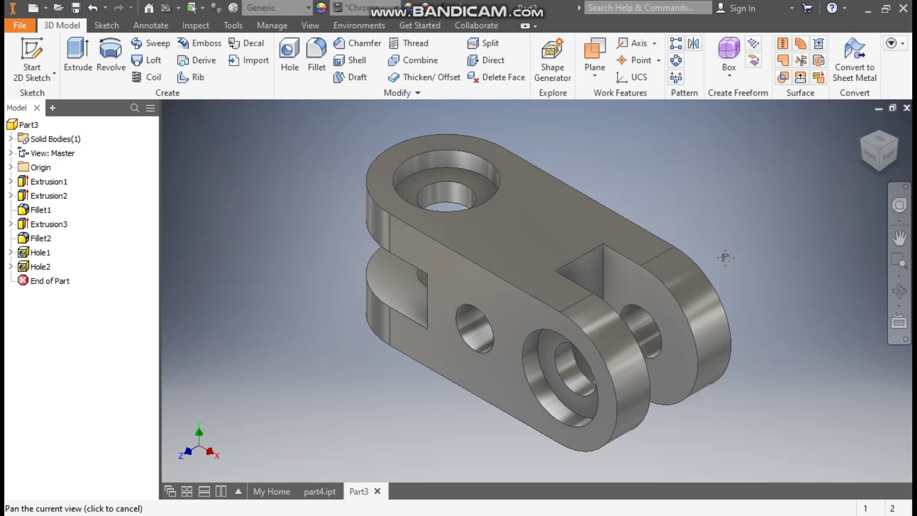